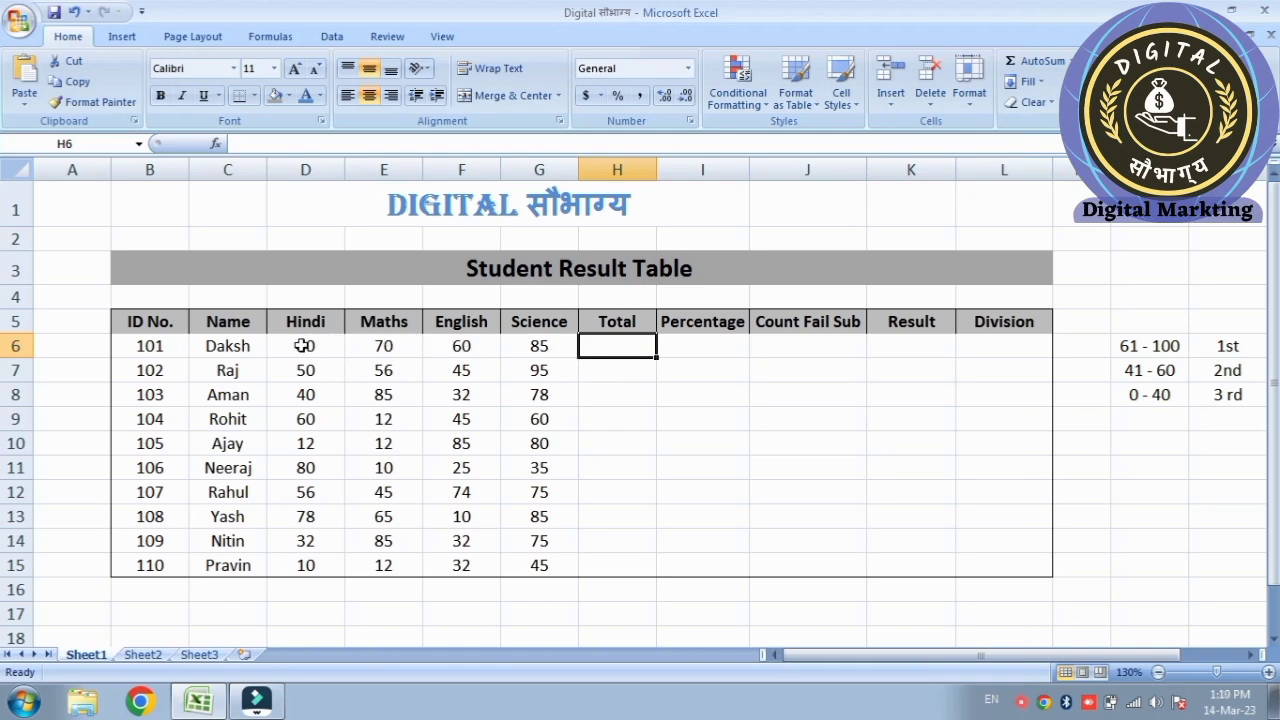
Step: Total the first student's marks D6:G6 into H6 with AutoSum and fill the formula down to H15
drag(302, 345, 594, 347)
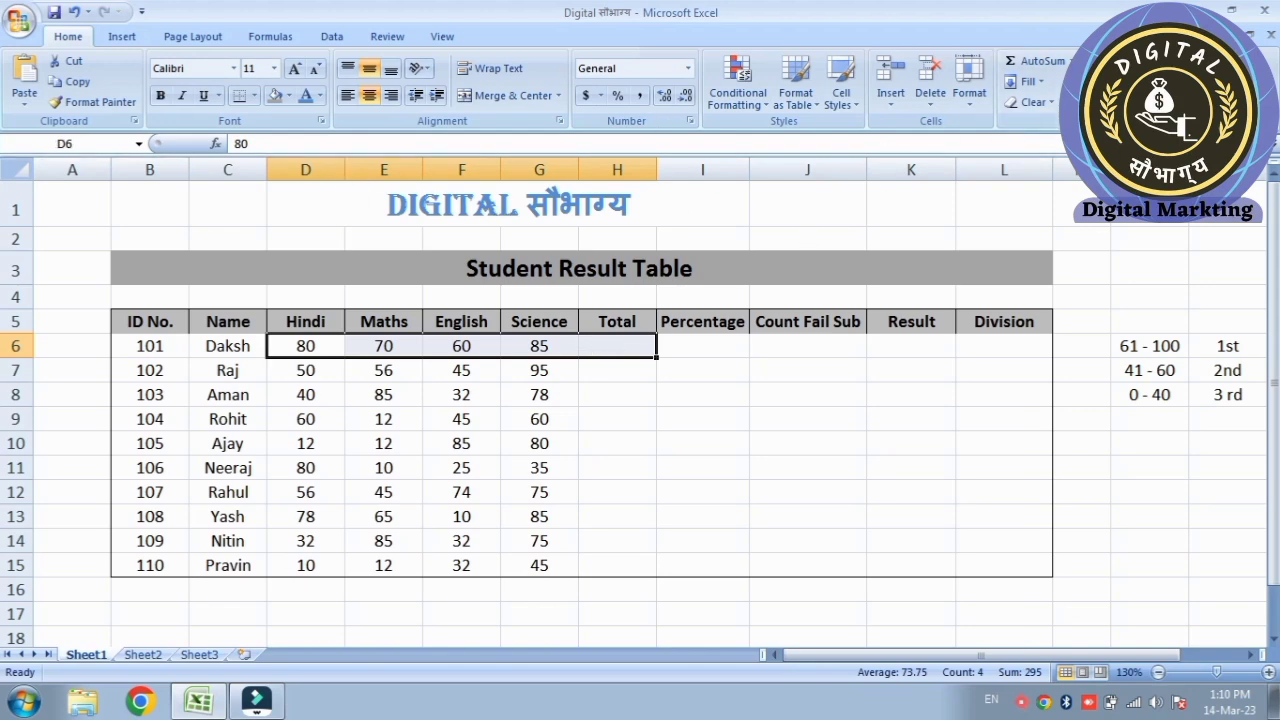
click(1070, 61)
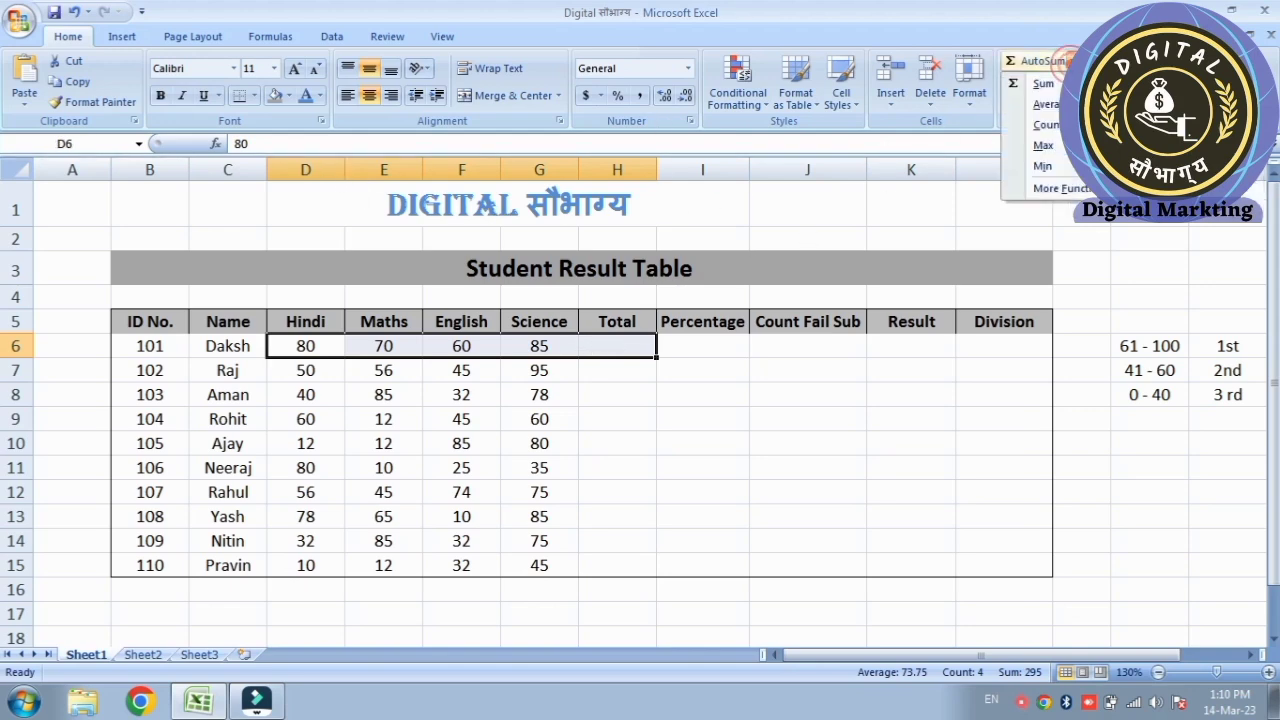
click(1057, 86)
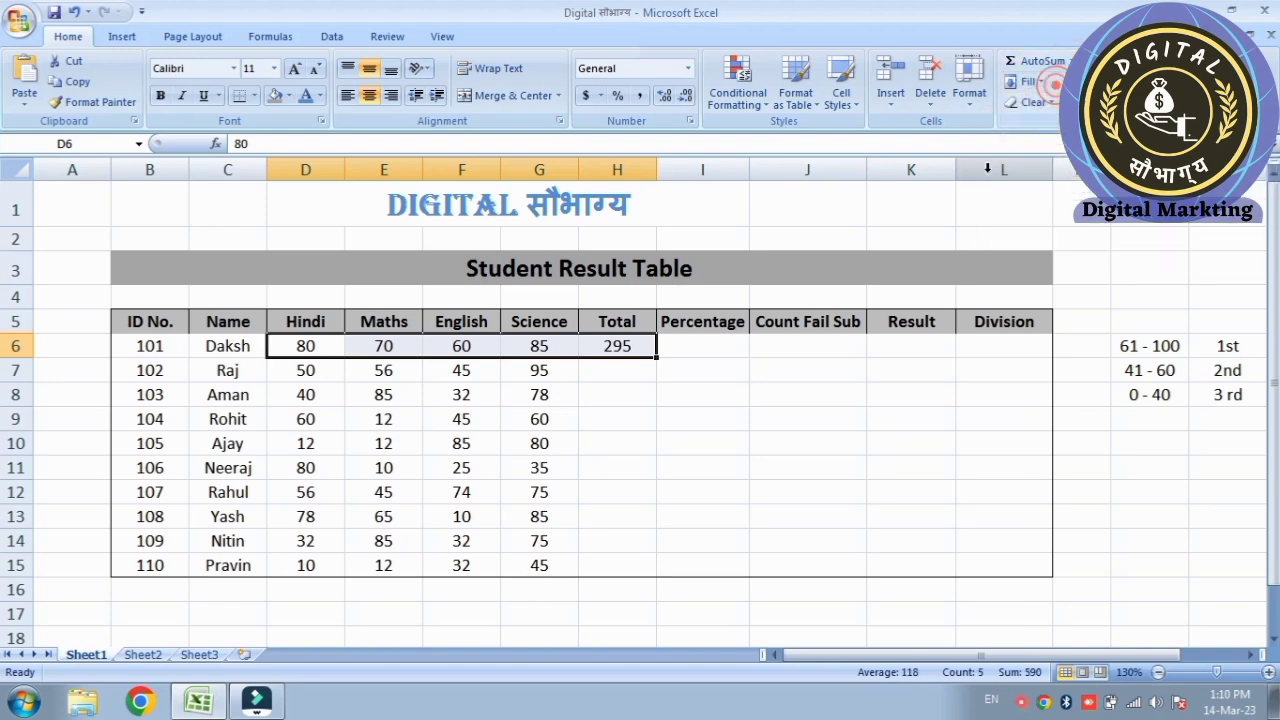
click(632, 374)
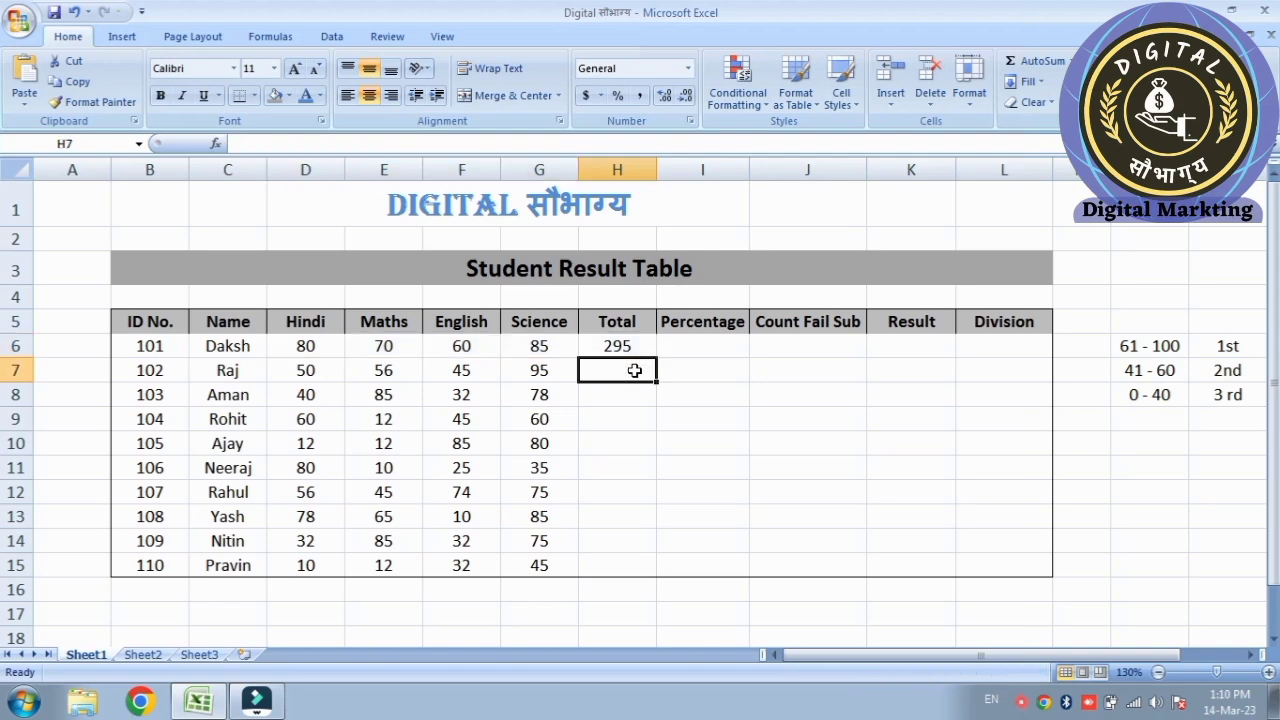
click(625, 346)
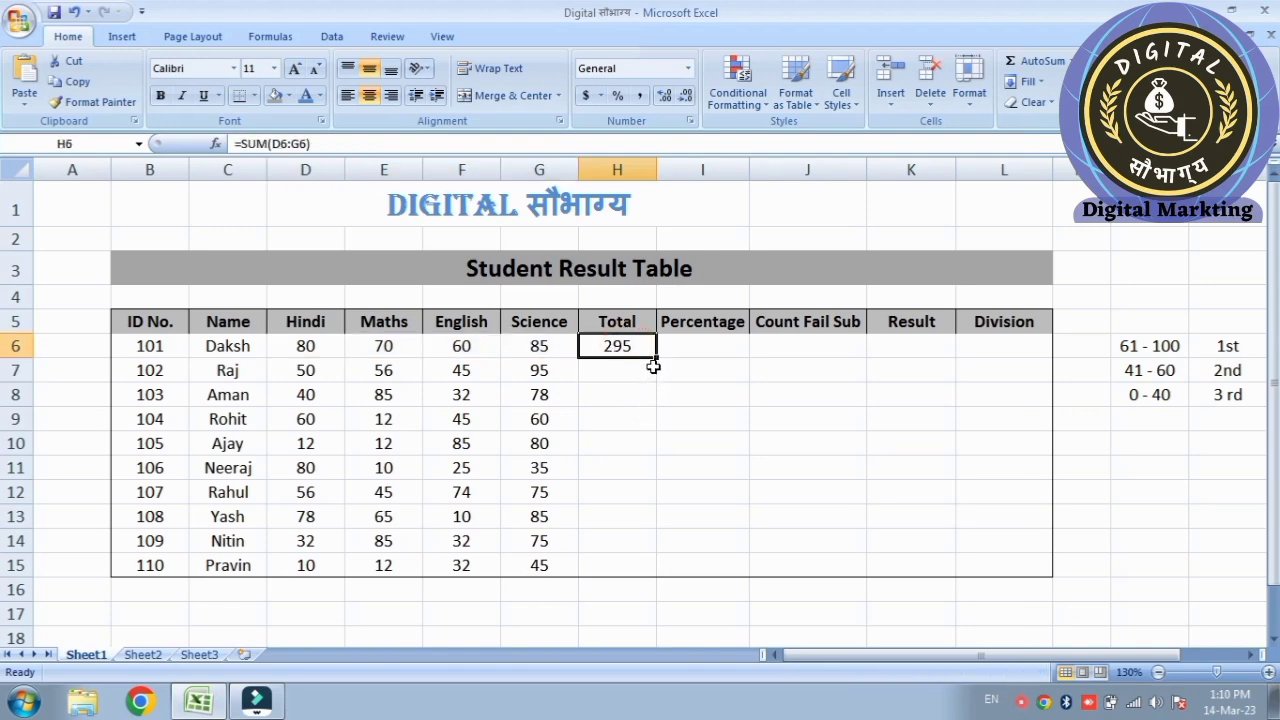
drag(655, 357, 660, 573)
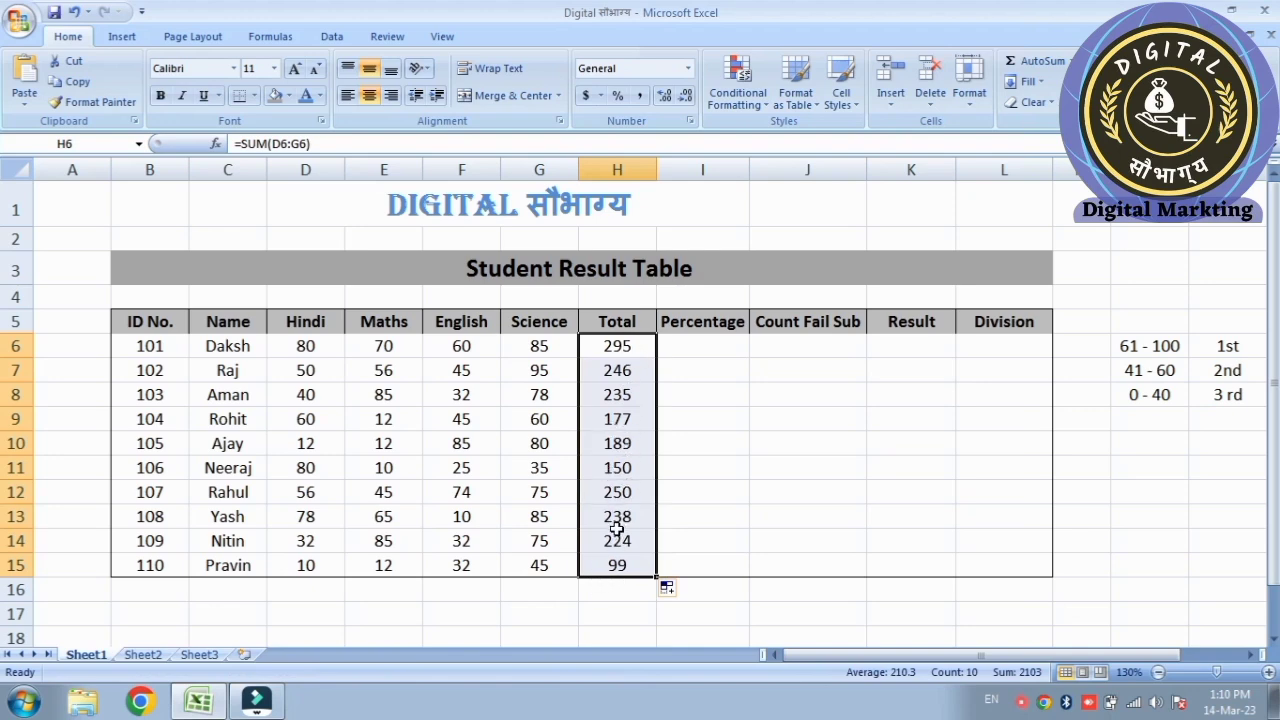
click(630, 614)
Step: Clear the totals in H6:H15
drag(617, 346, 619, 564)
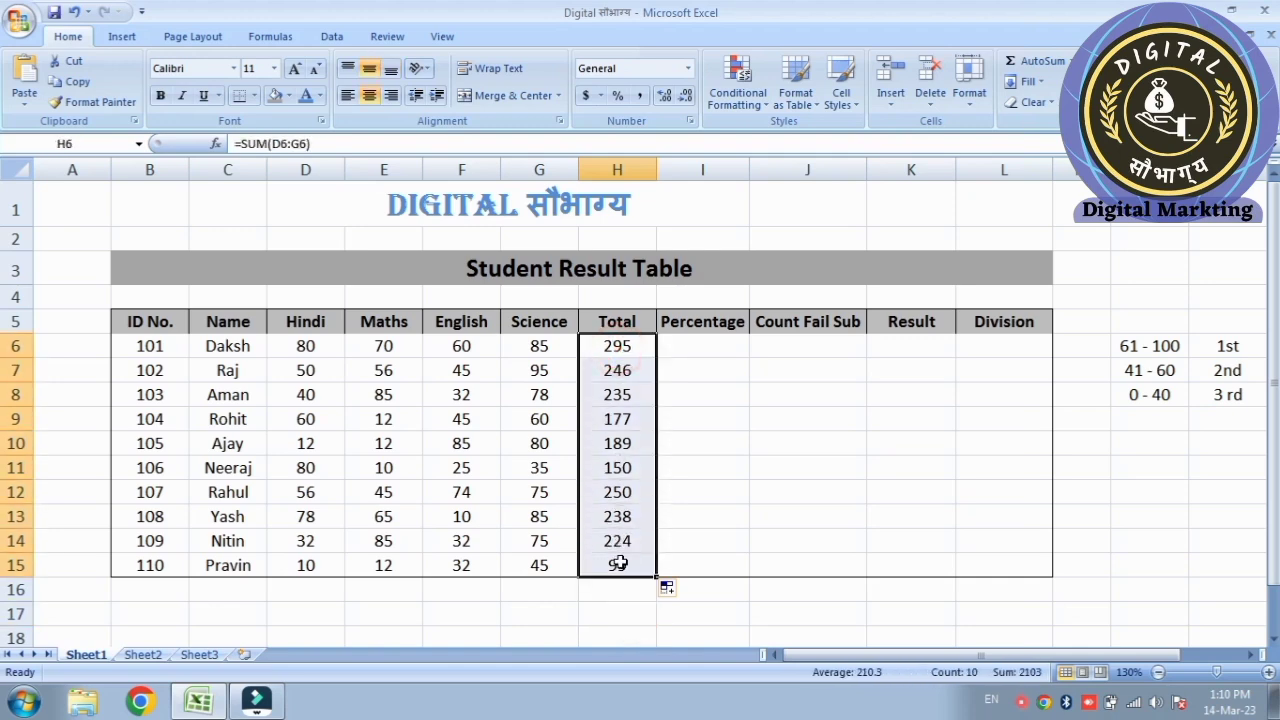
key(Delete)
click(620, 632)
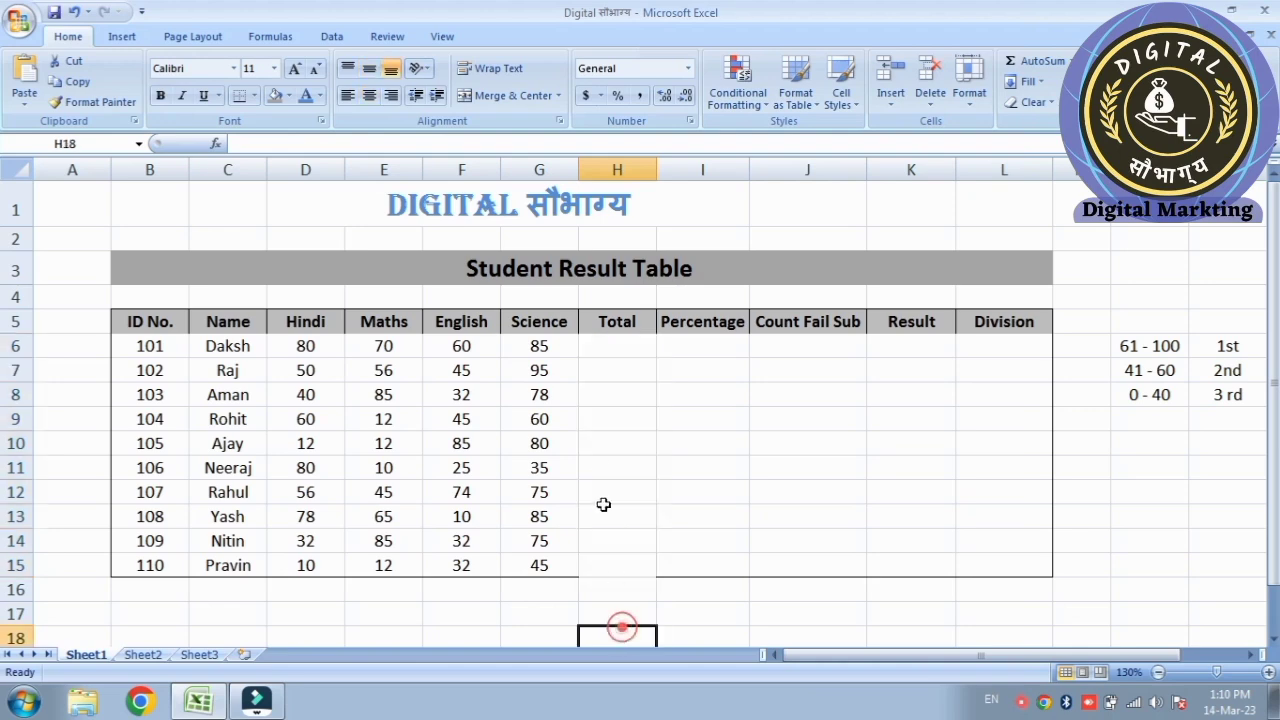
Step: Enter the formula =SUM(D6:G6) in H6 and fill it down the Total column to H15
click(606, 347)
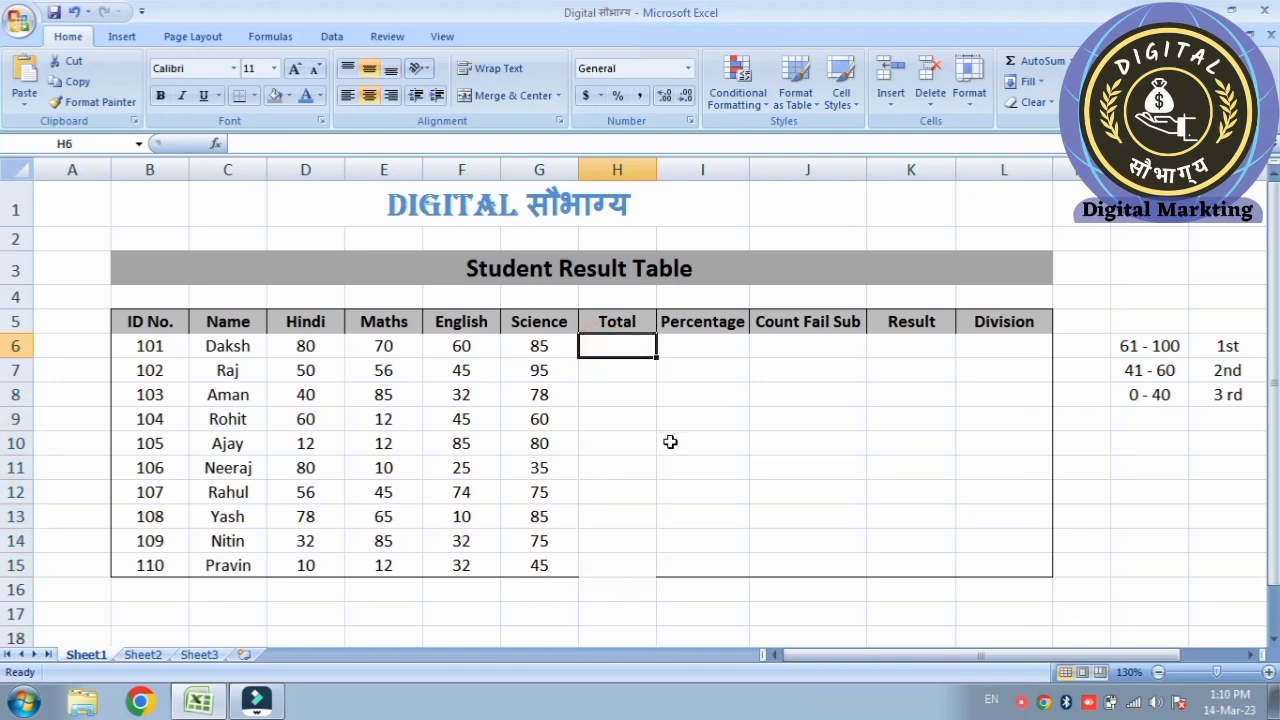
text(=)
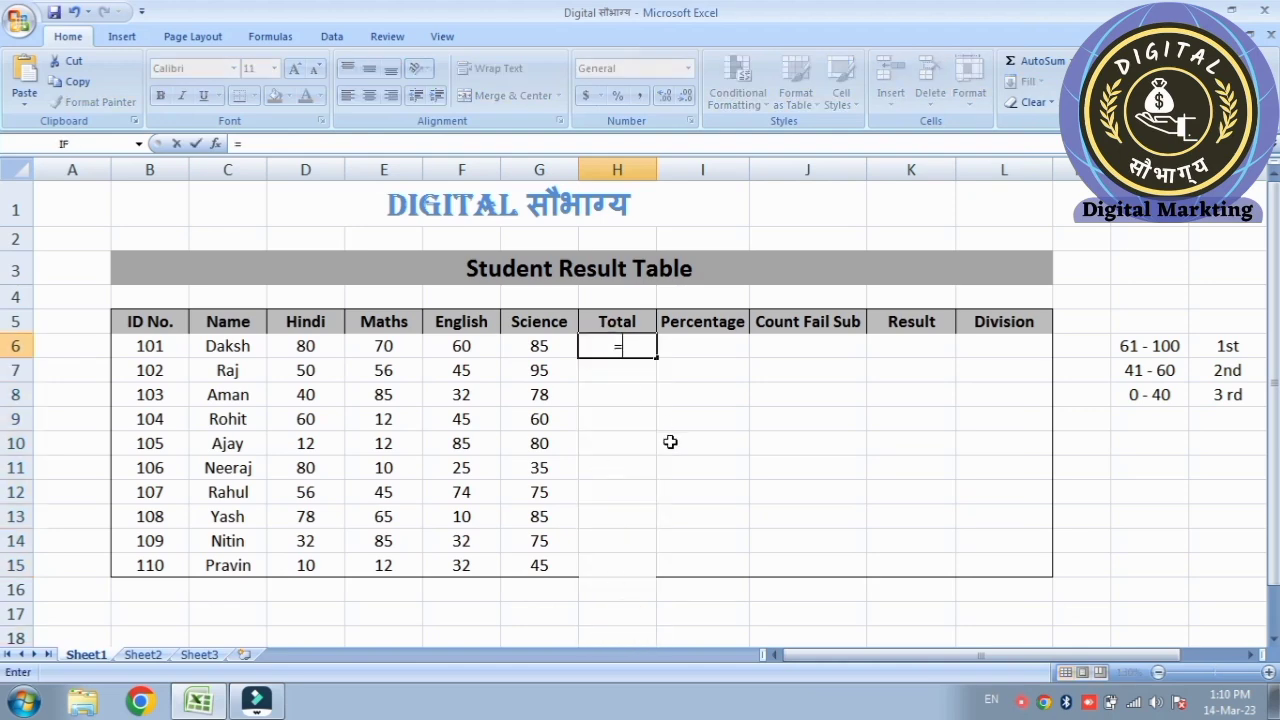
text(s)
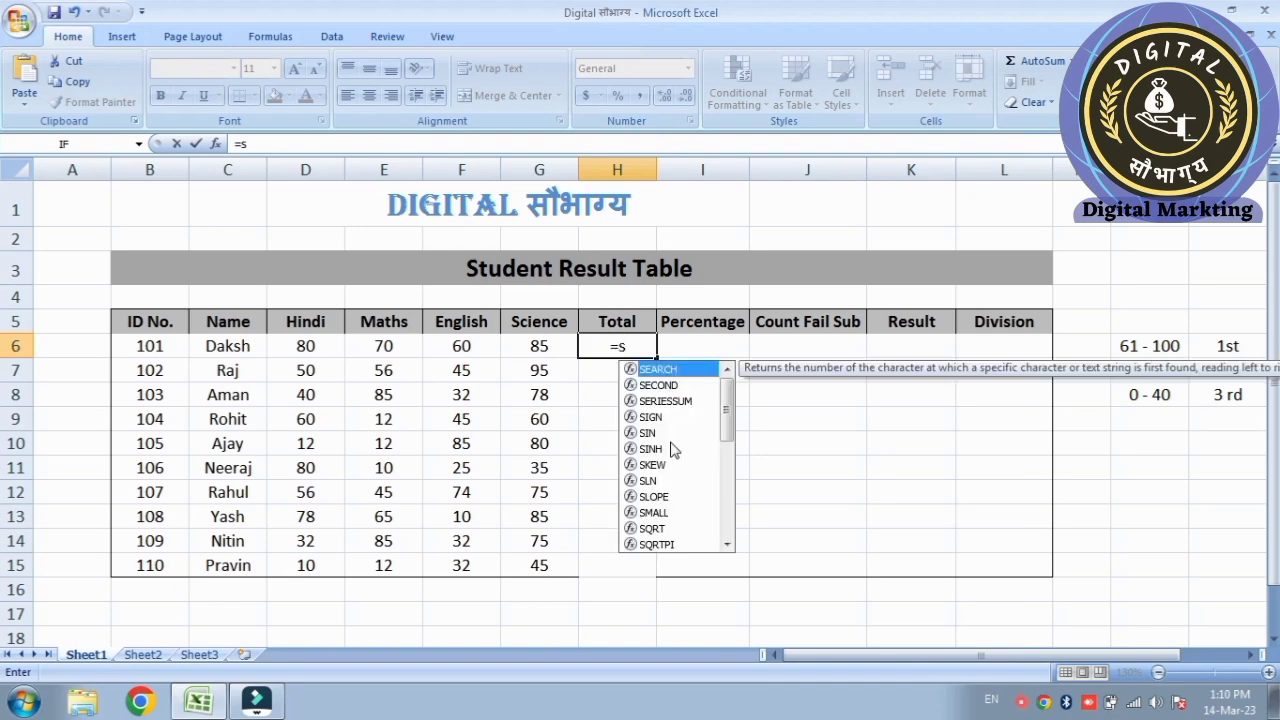
text(um)
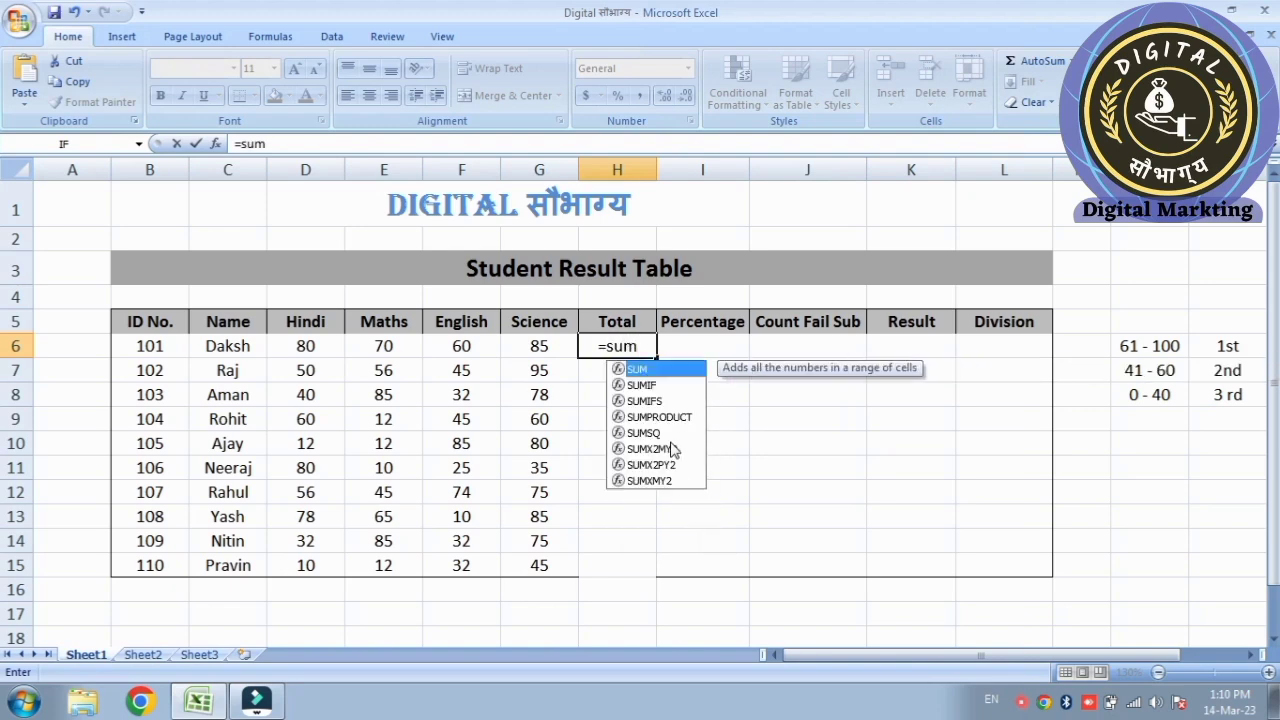
text(()
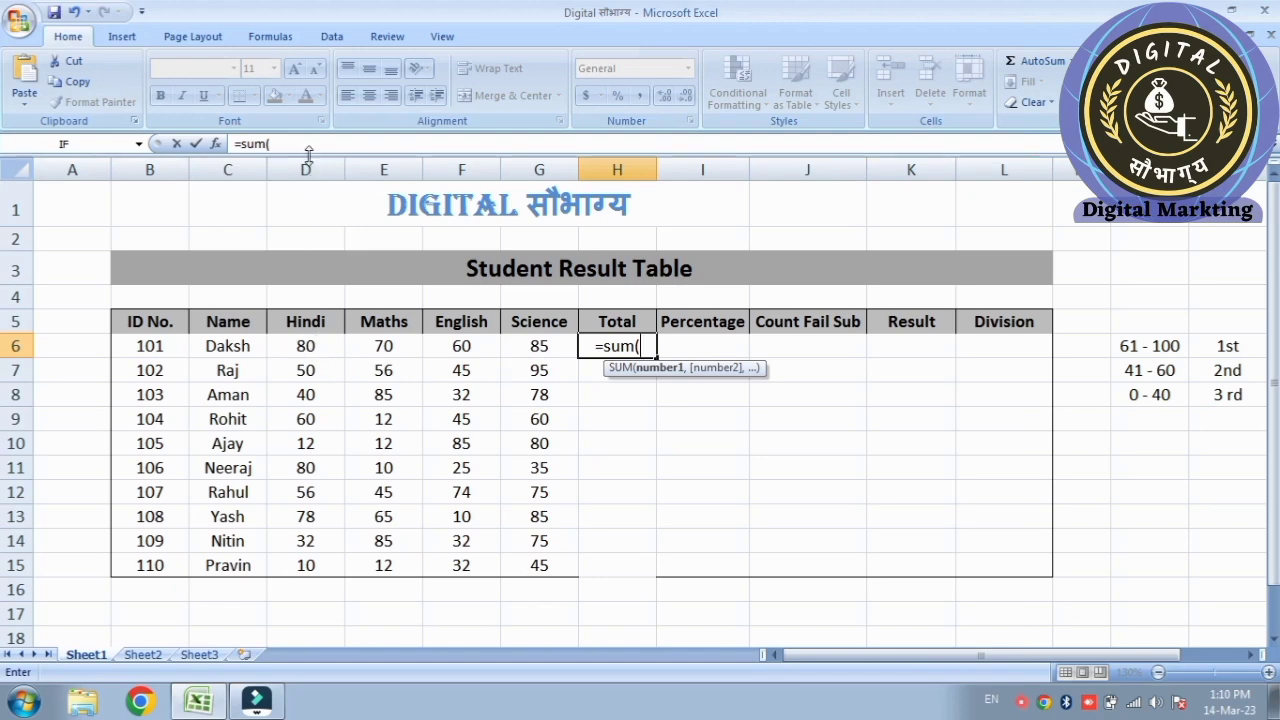
click(287, 345)
drag(287, 345, 519, 345)
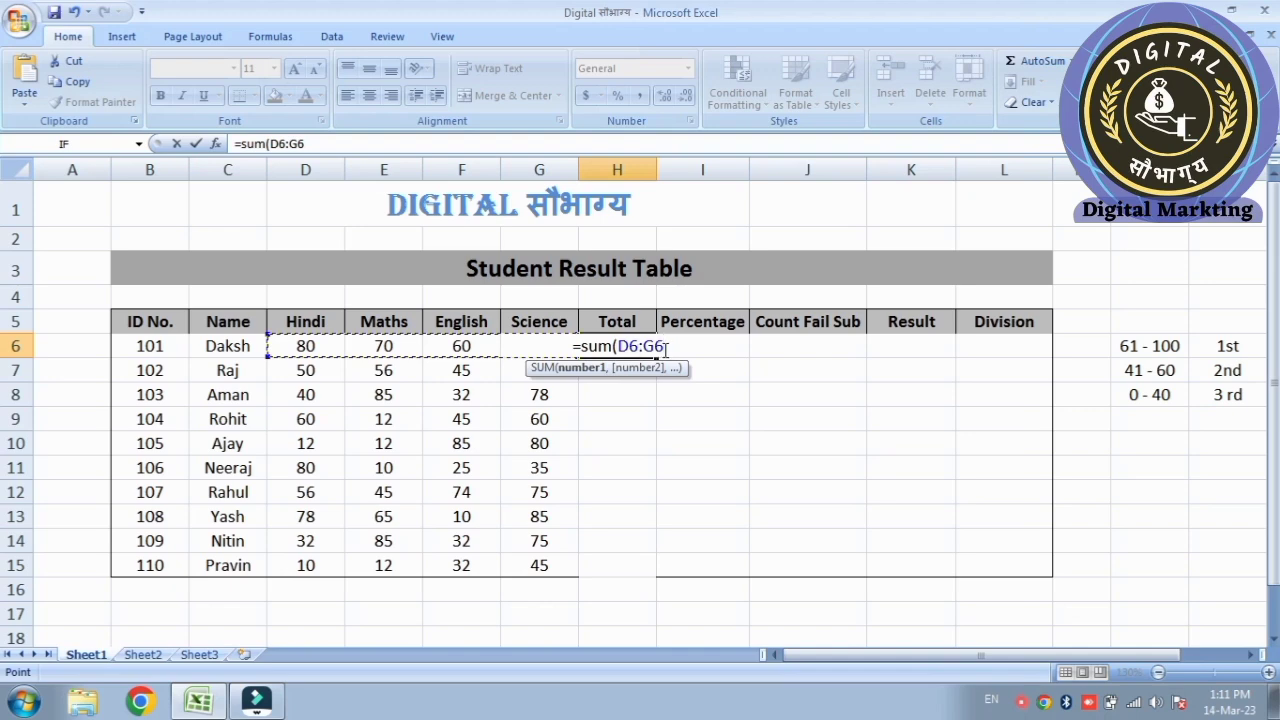
text())
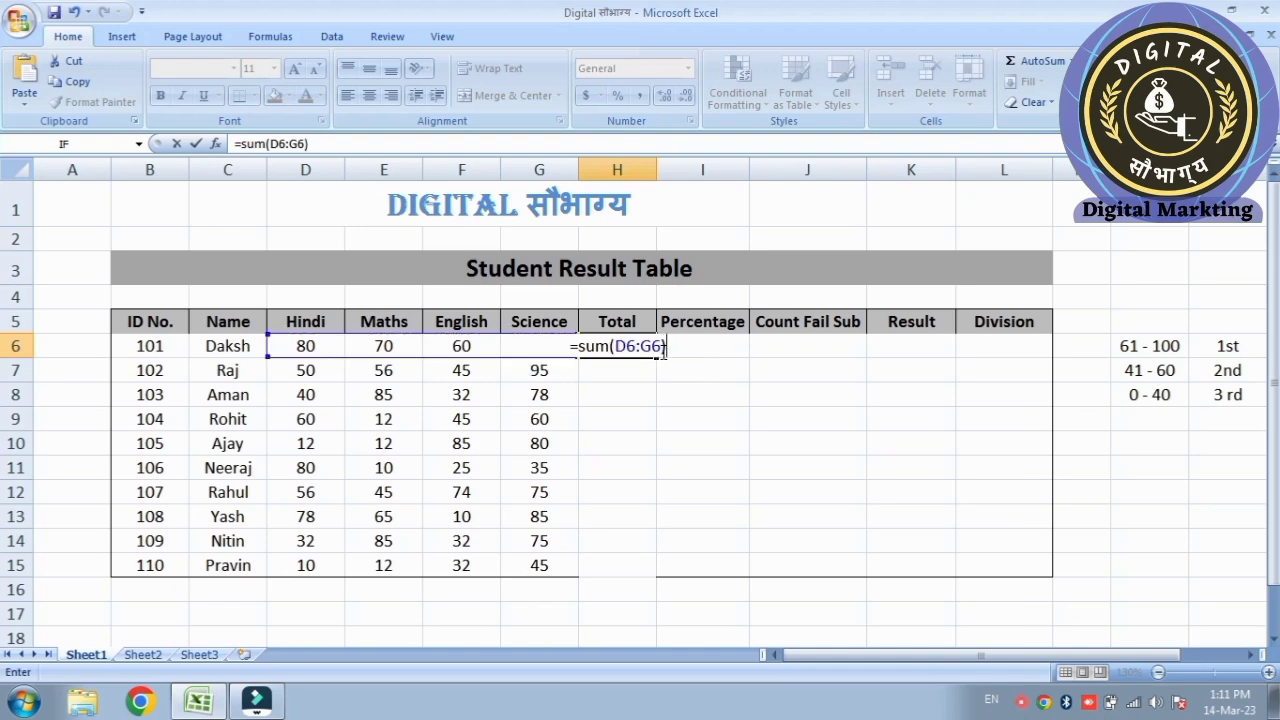
key(Return)
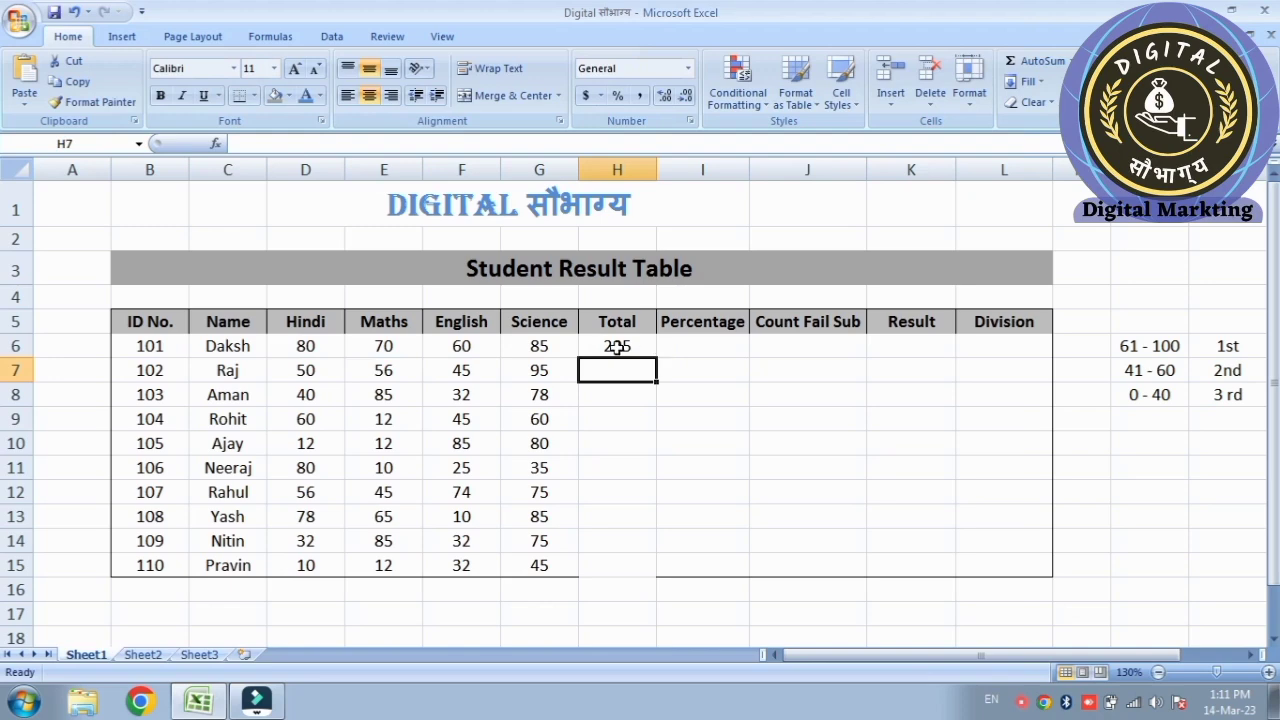
click(617, 346)
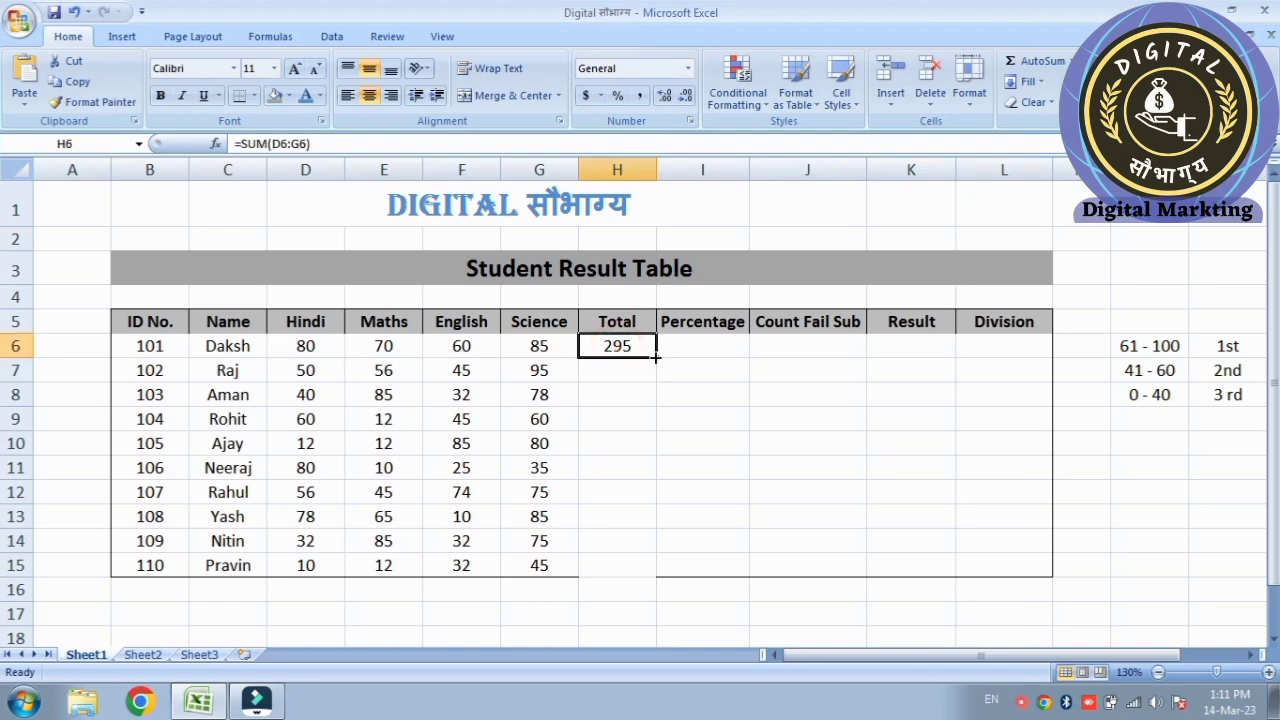
drag(657, 356, 663, 583)
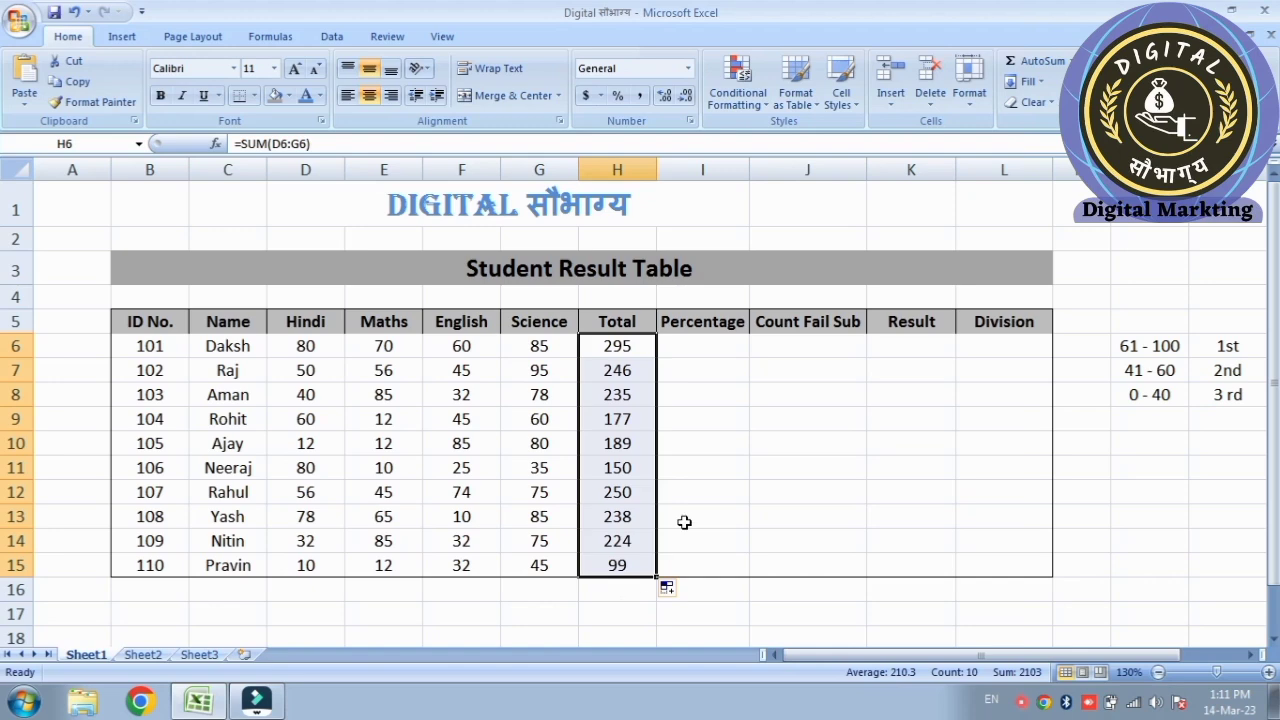
Step: Enter the formula =H6/400*100 in I6 and fill it down the Percentage column to I15
click(702, 349)
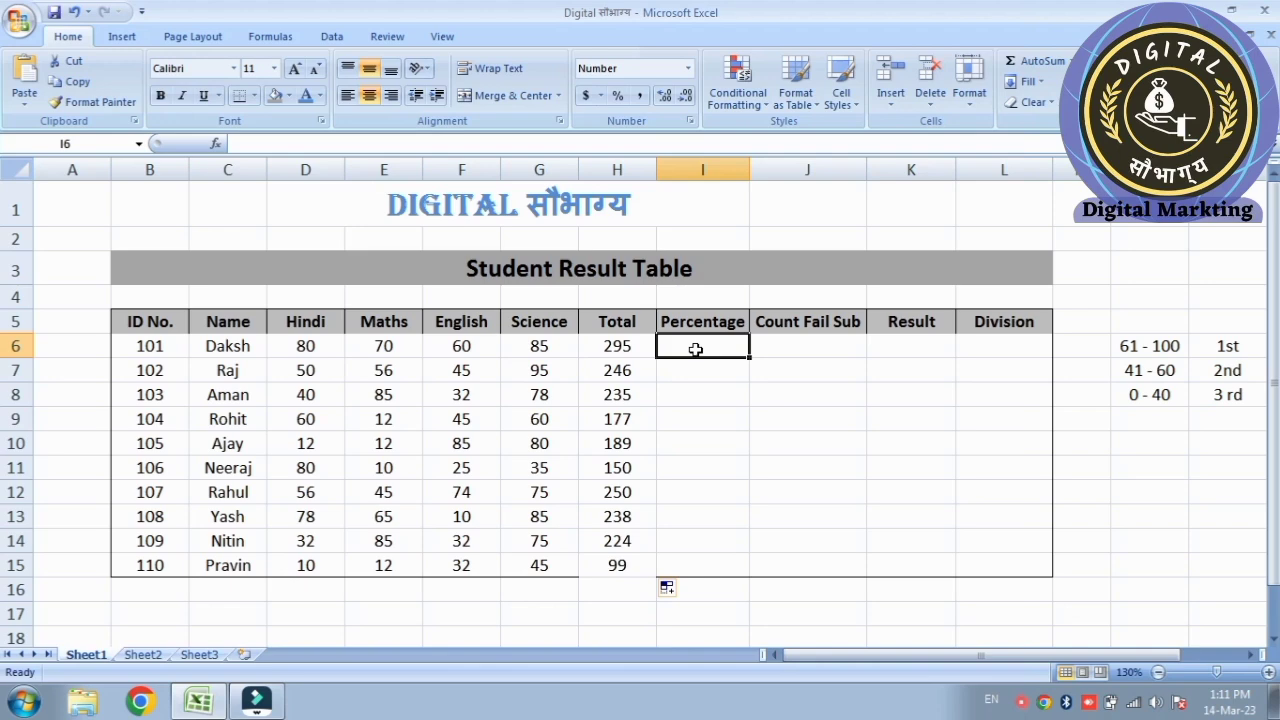
text(=)
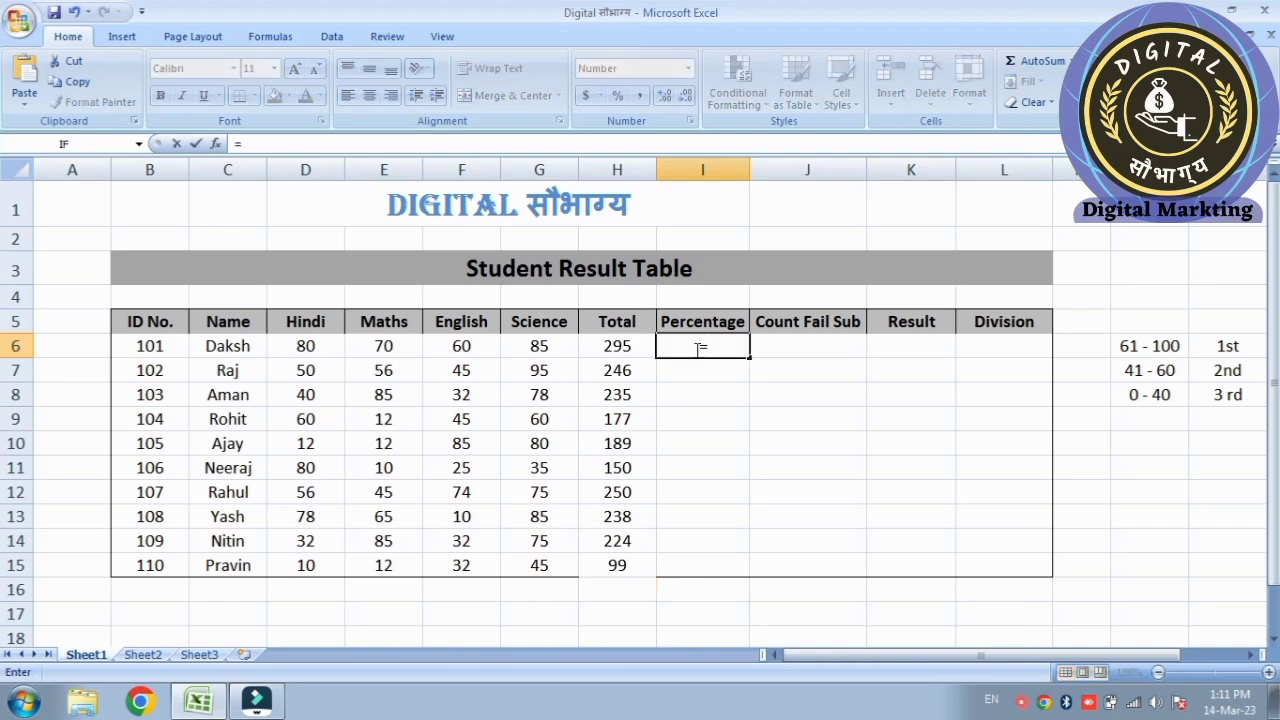
click(621, 348)
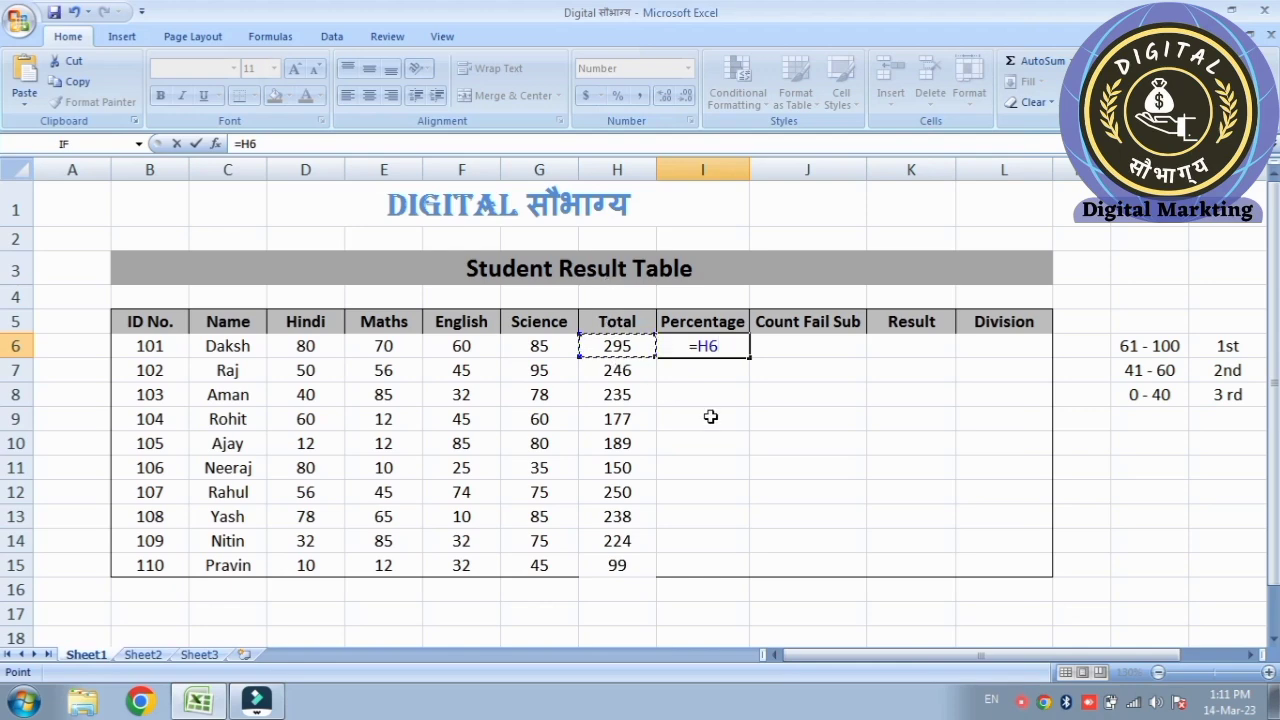
text(/)
text(4)
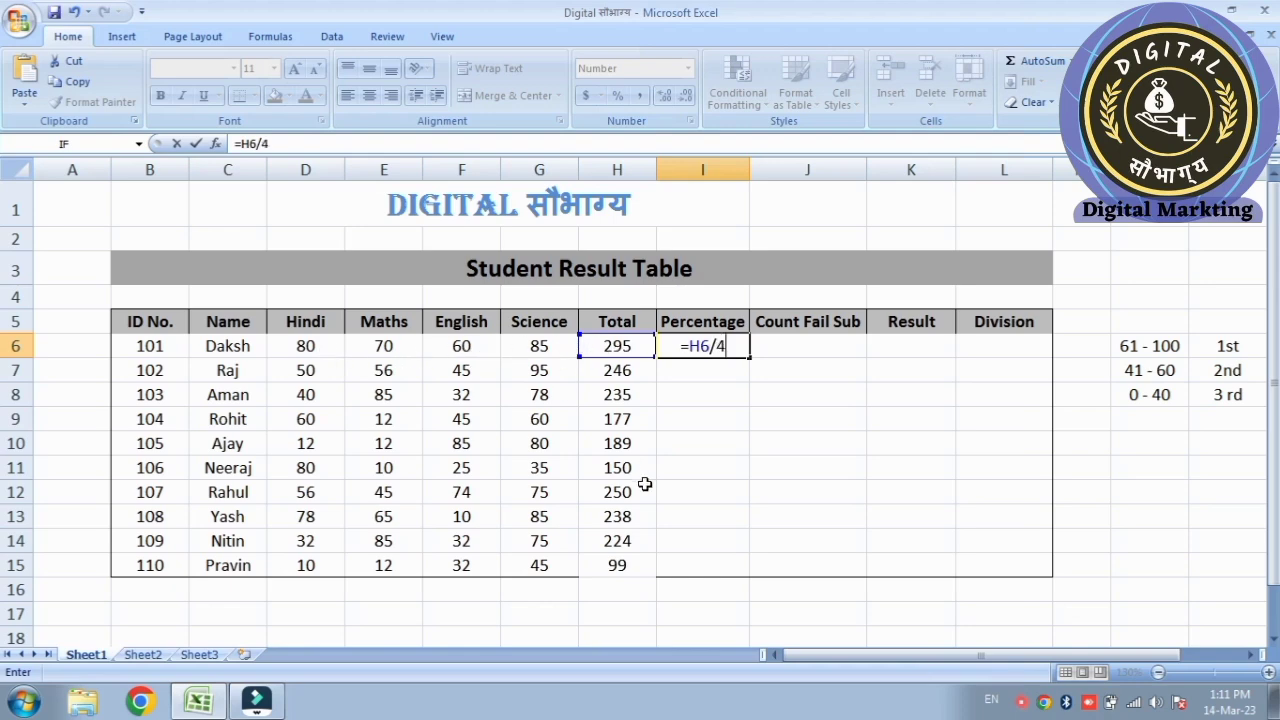
text(00*)
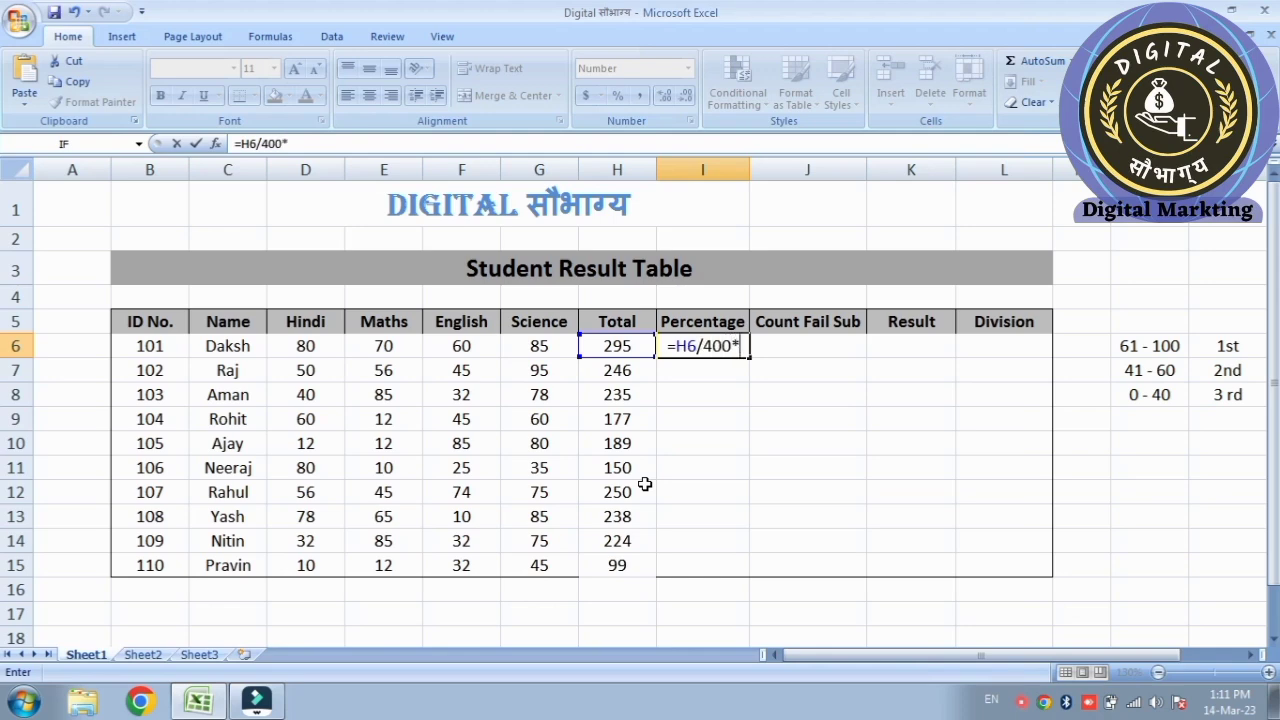
text(100)
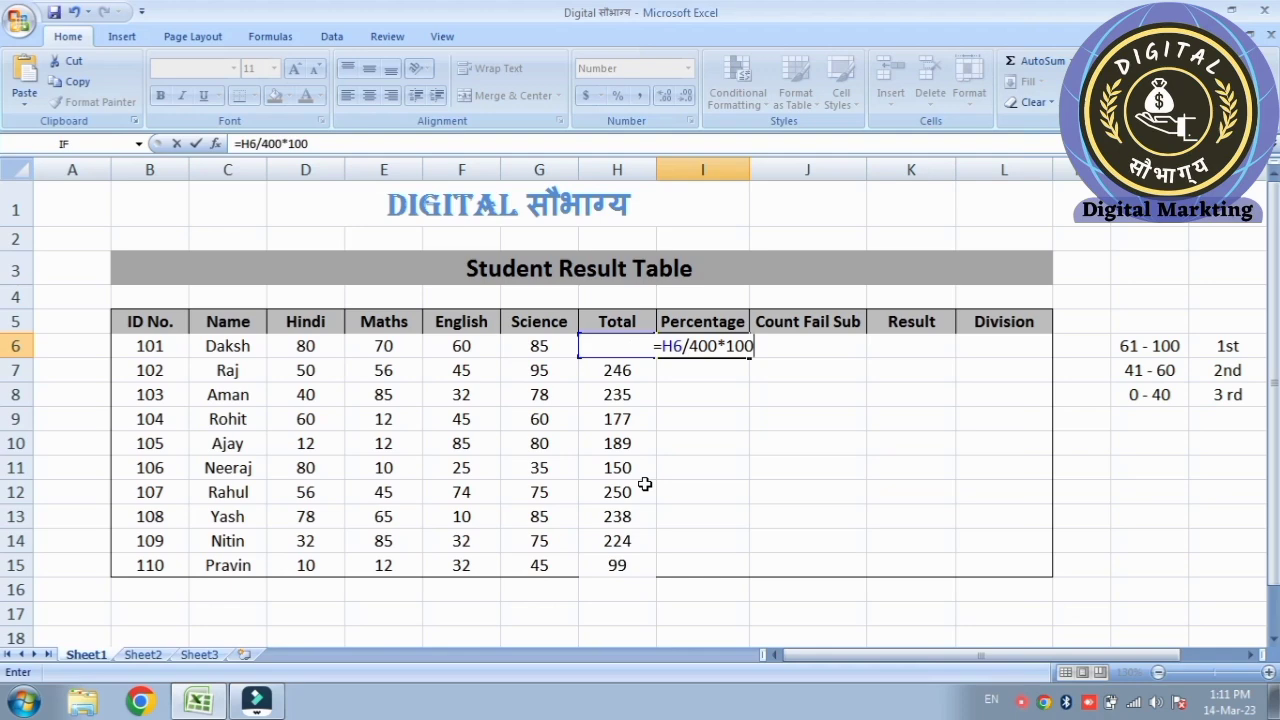
key(Return)
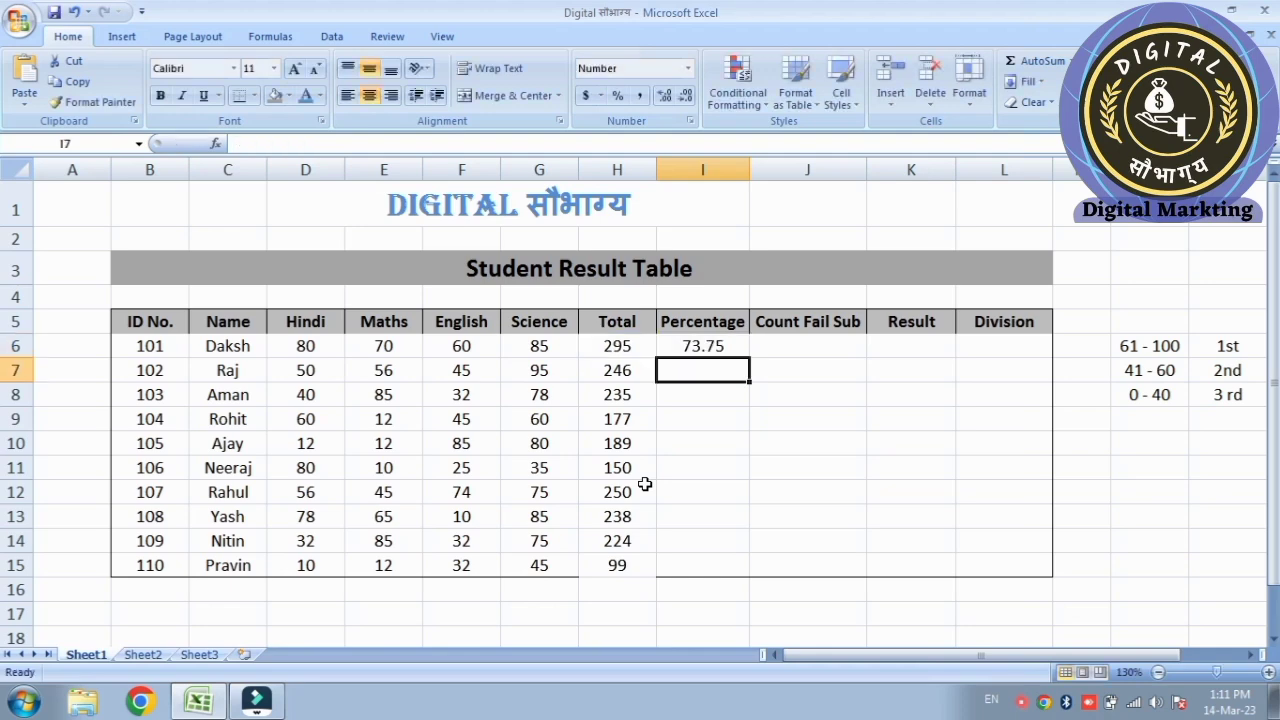
click(694, 343)
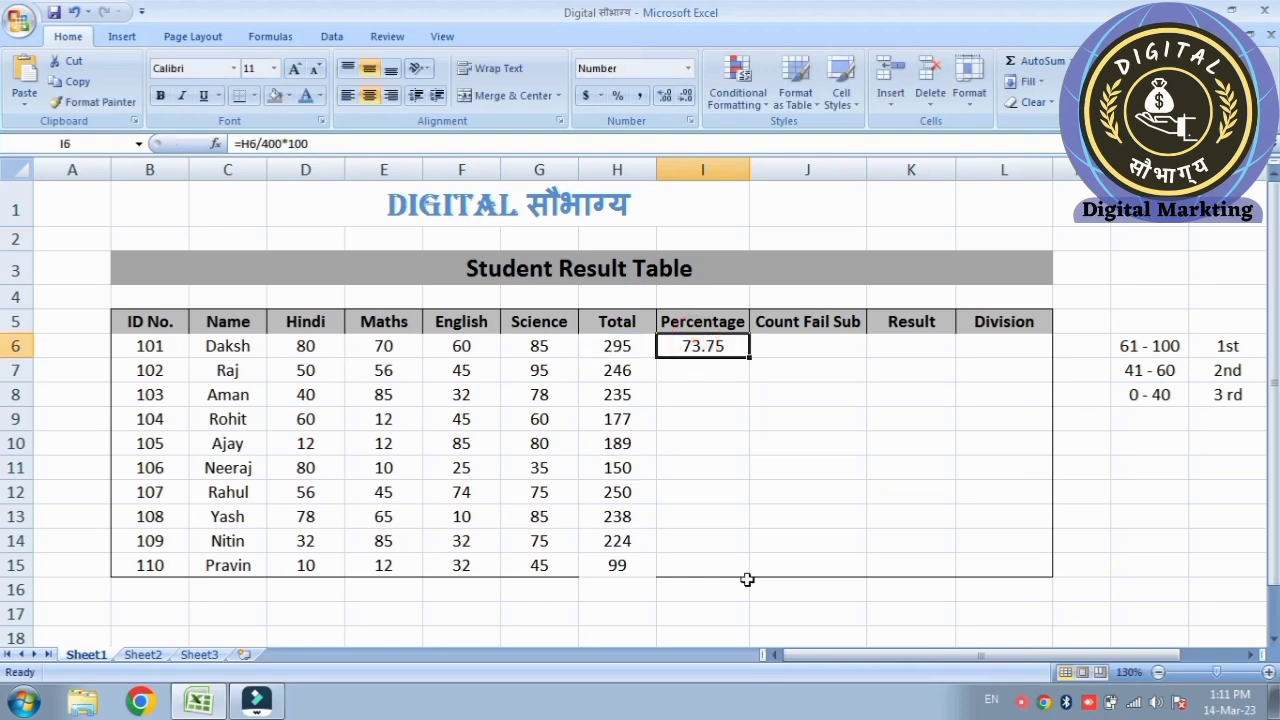
drag(748, 357, 754, 568)
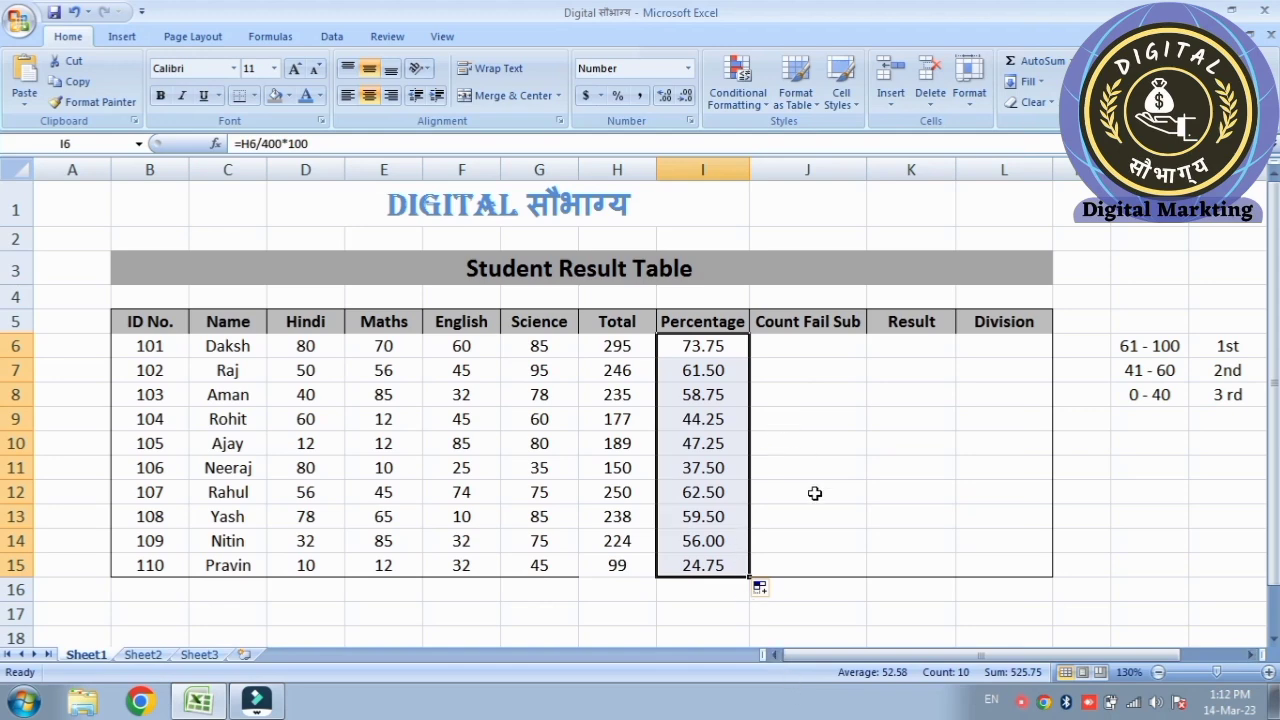
click(910, 347)
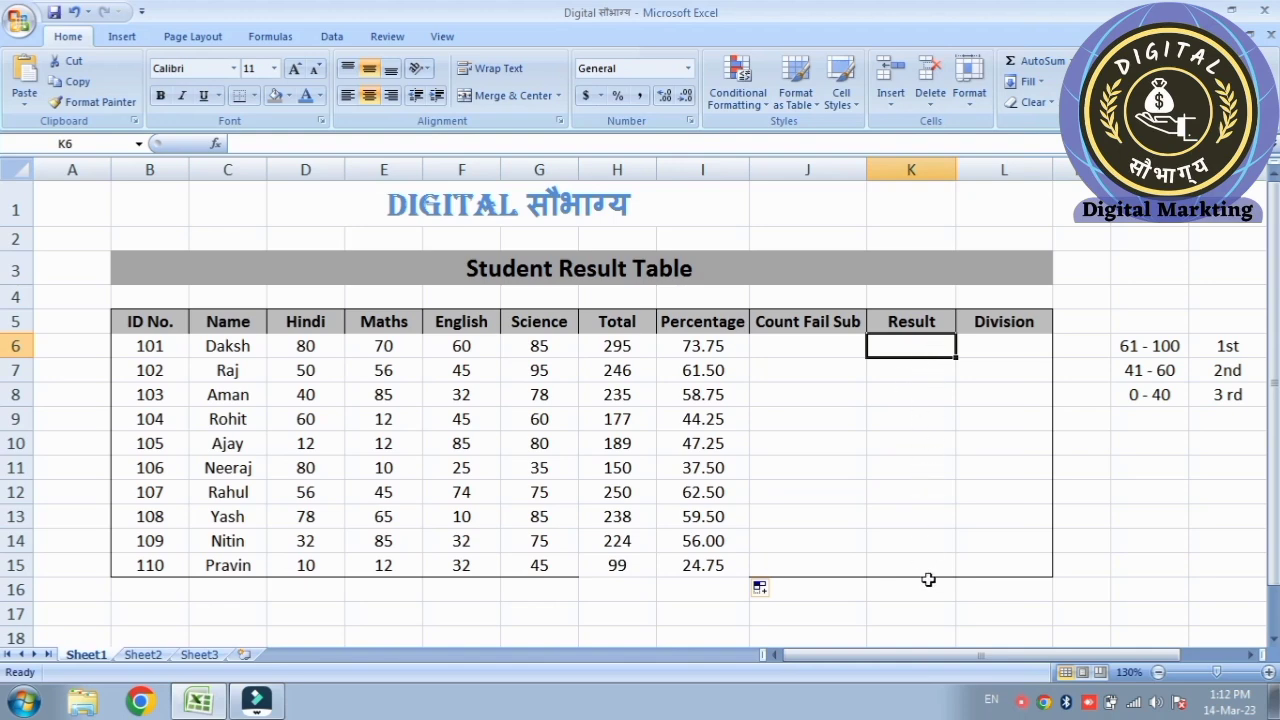
click(815, 352)
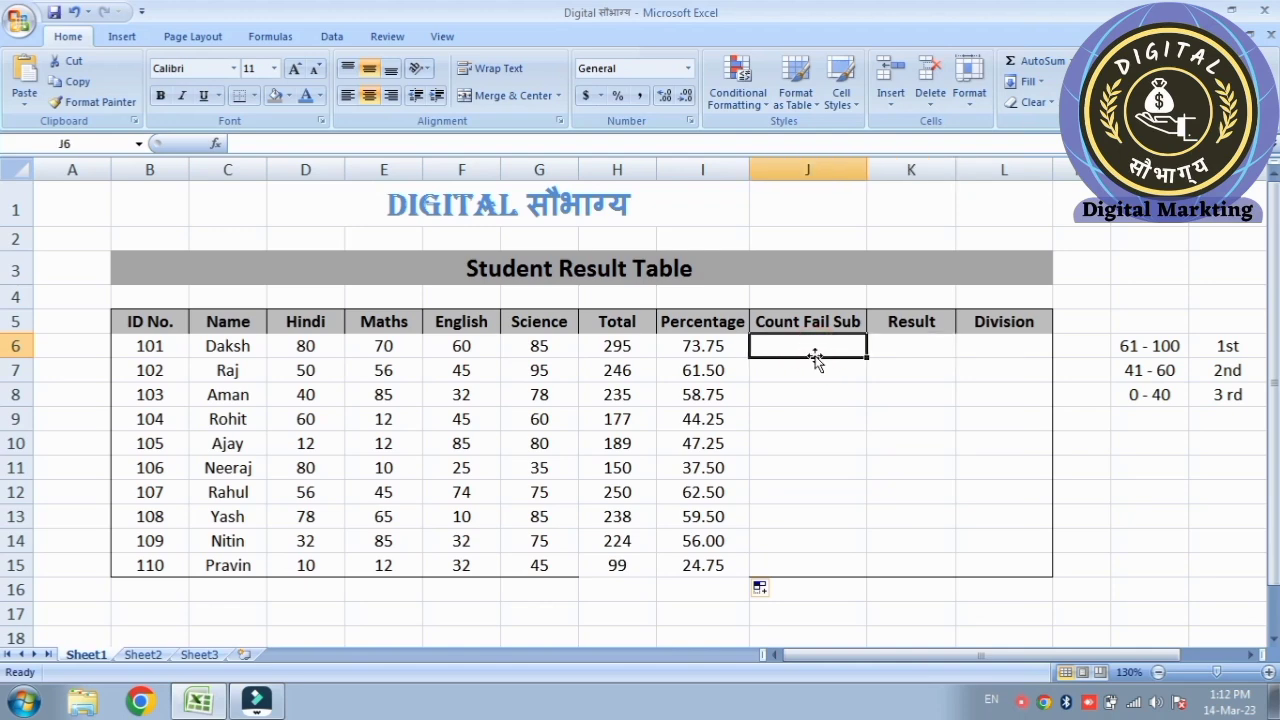
click(221, 352)
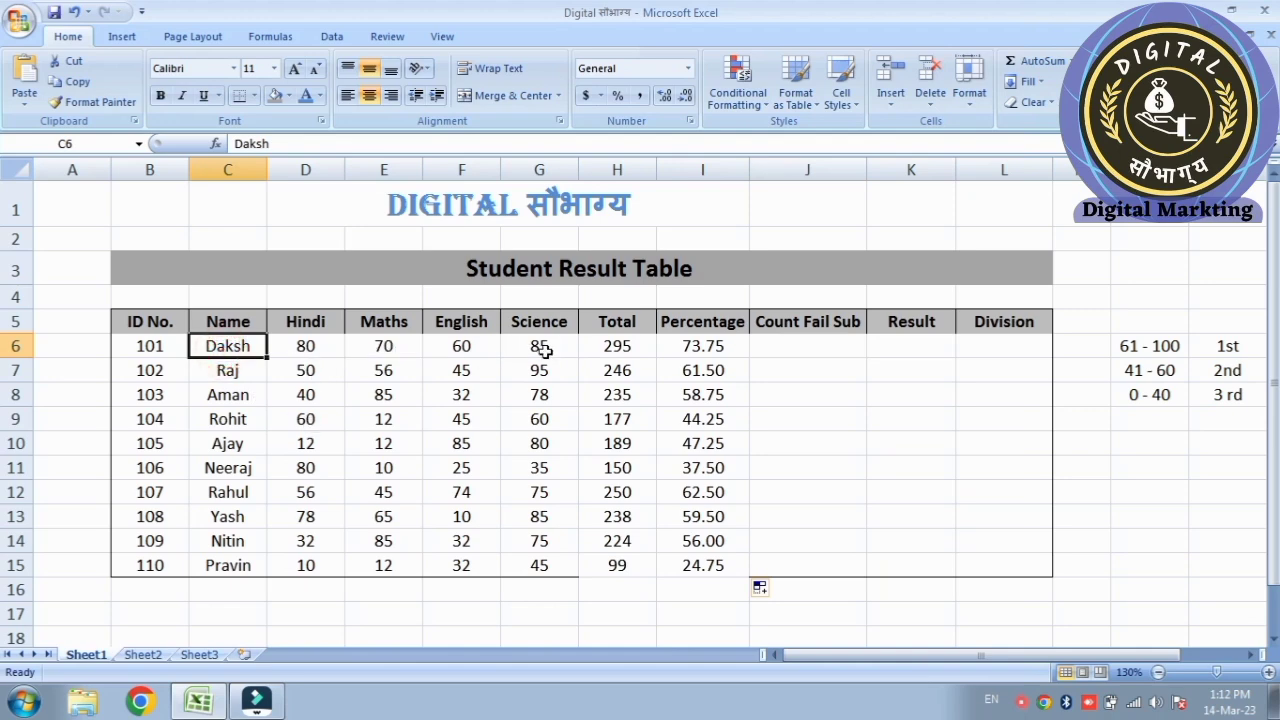
Step: Start a COUNTIF function in J6 with the first student's marks D6:G6 as its range
click(812, 352)
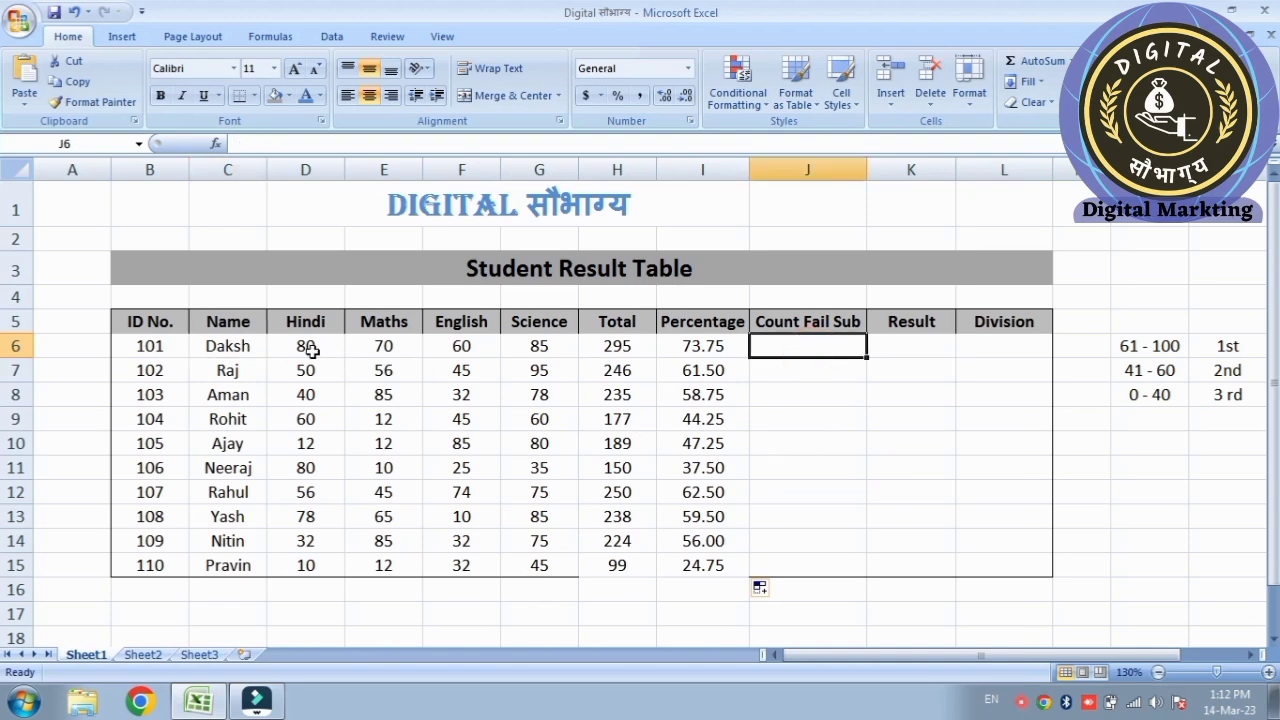
click(783, 347)
click(767, 345)
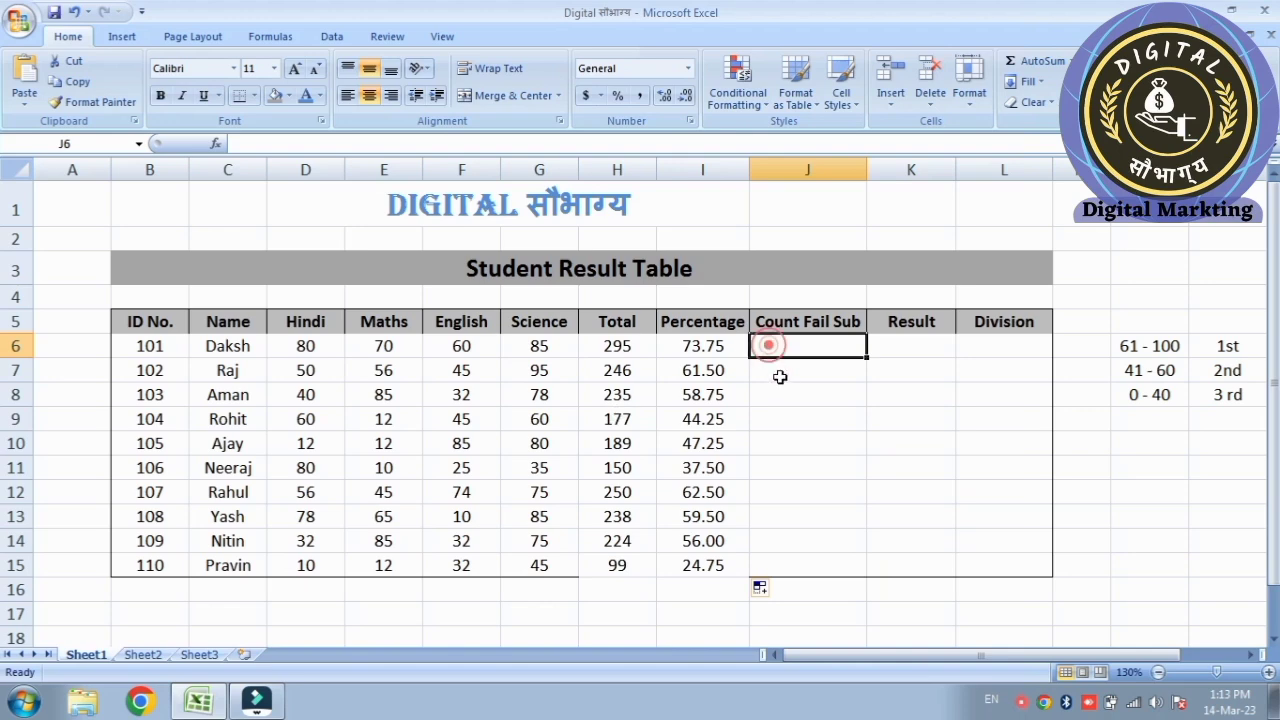
click(215, 144)
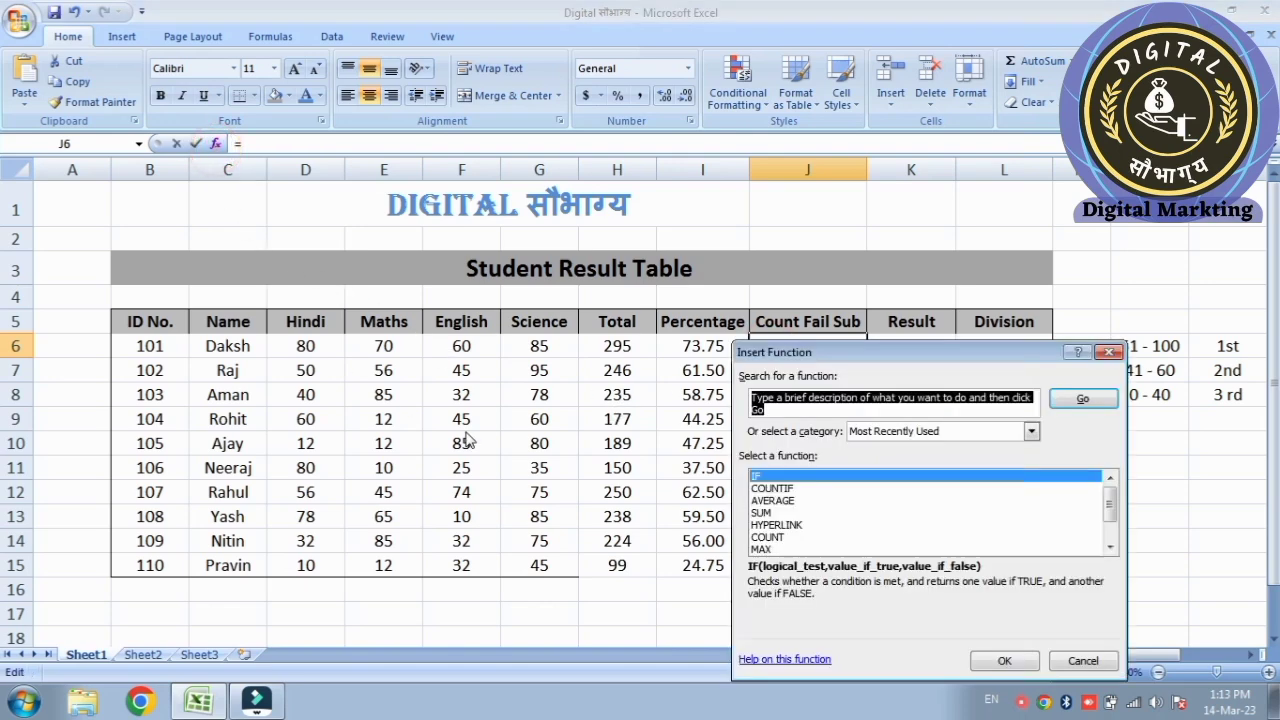
click(783, 489)
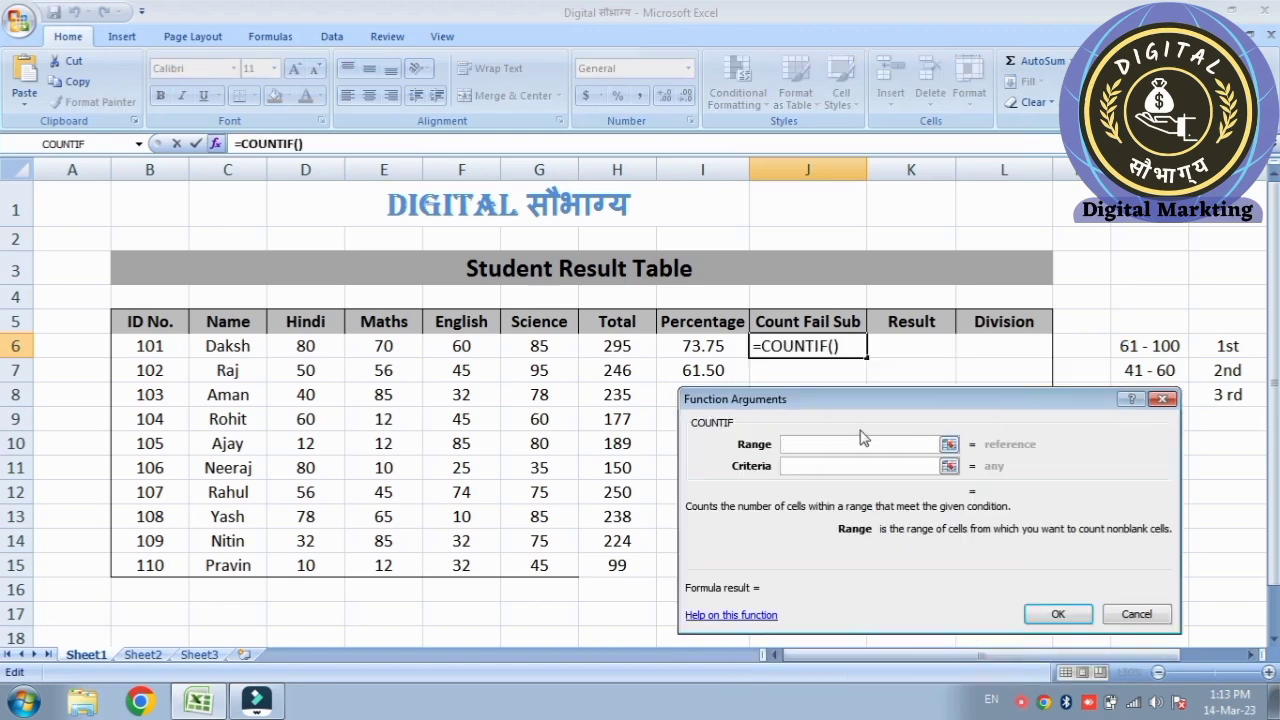
drag(862, 397, 812, 424)
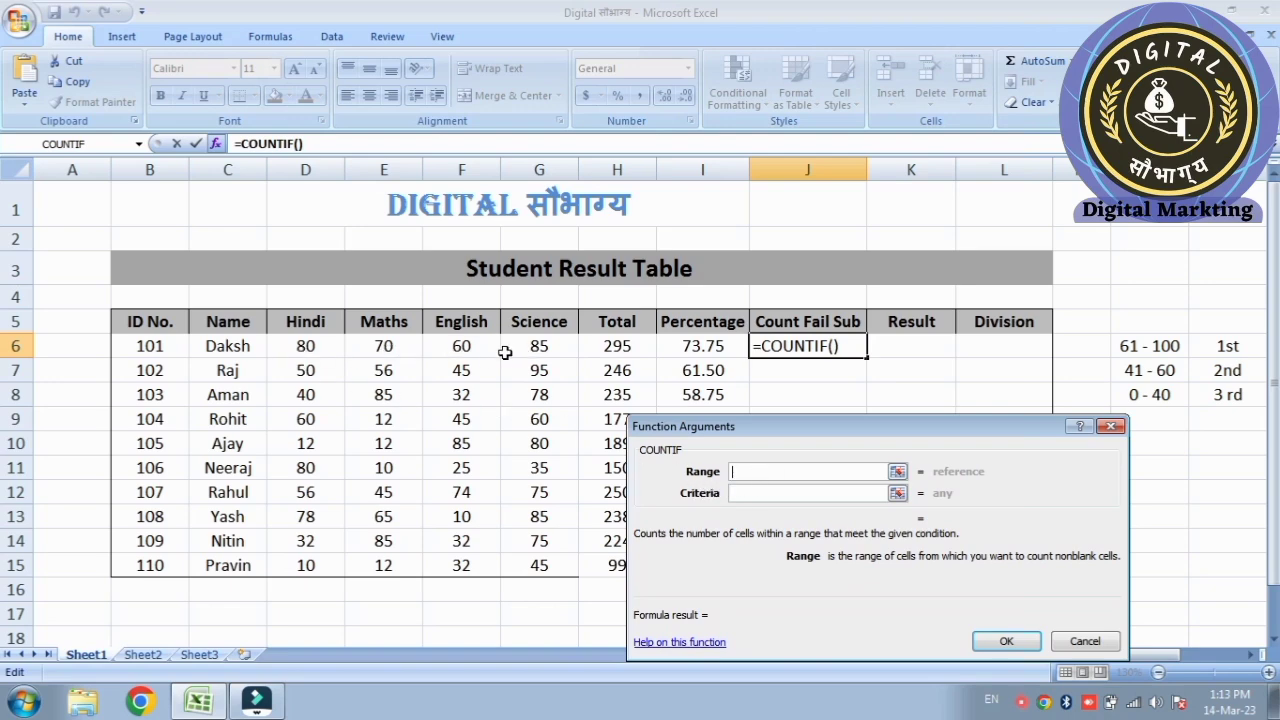
click(296, 346)
drag(296, 346, 540, 355)
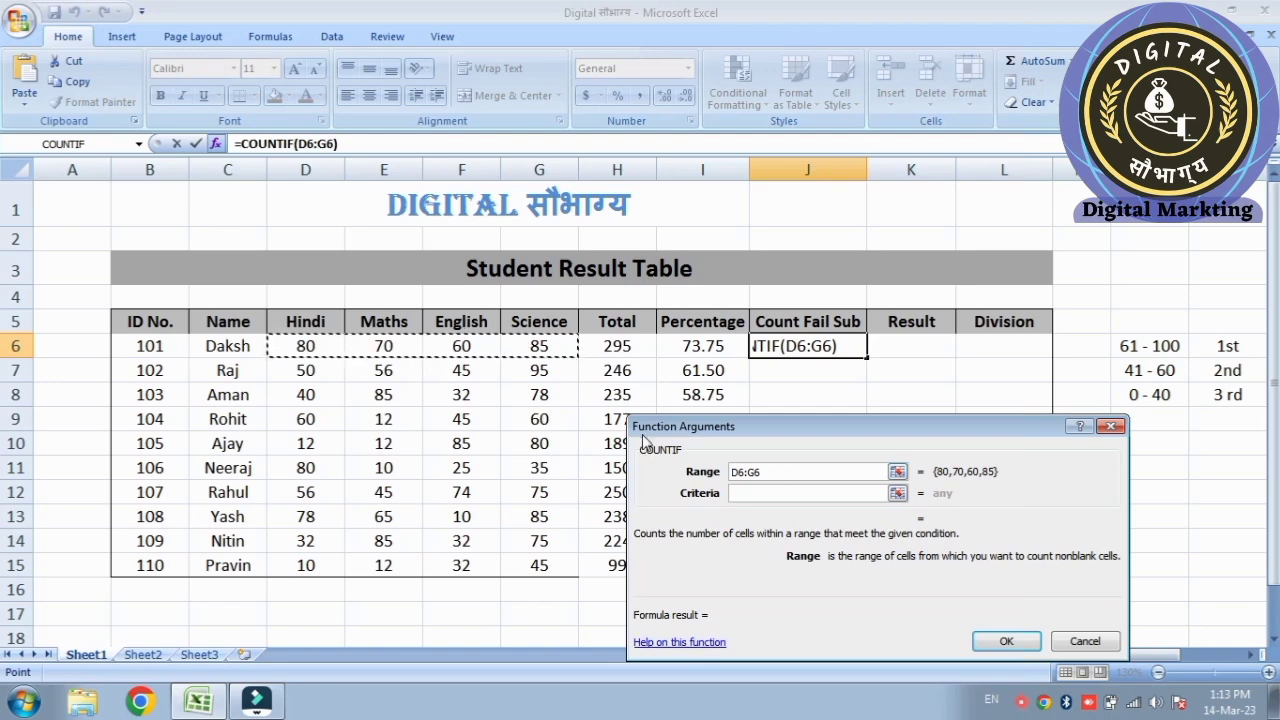
Step: Set the COUNTIF criteria to <33 and fill the formula down the Count Fail Sub column to J15
click(750, 494)
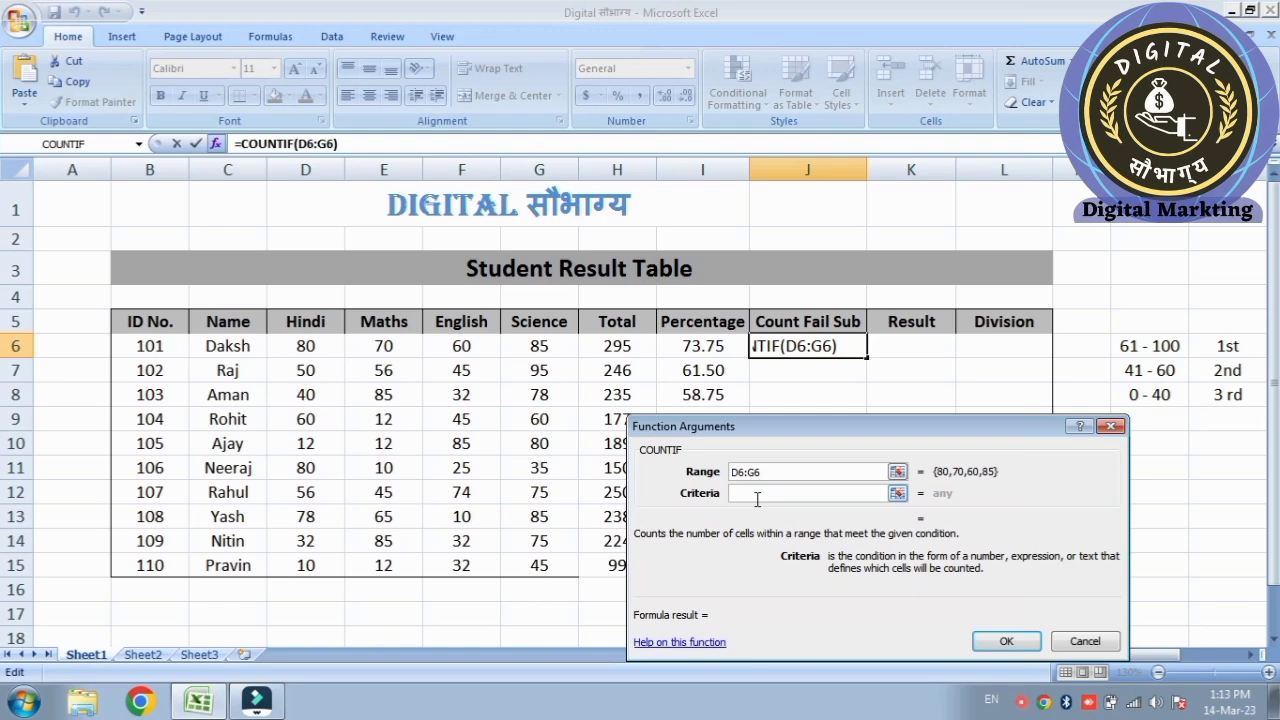
text(<)
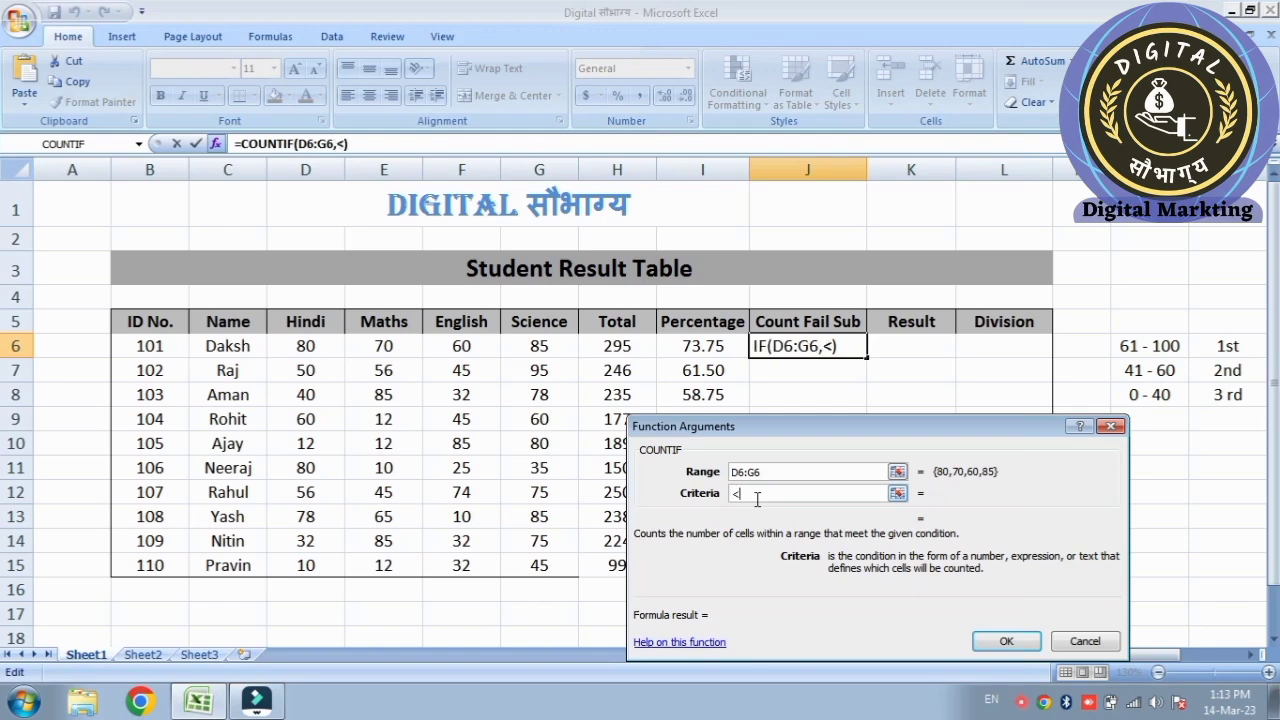
text(33)
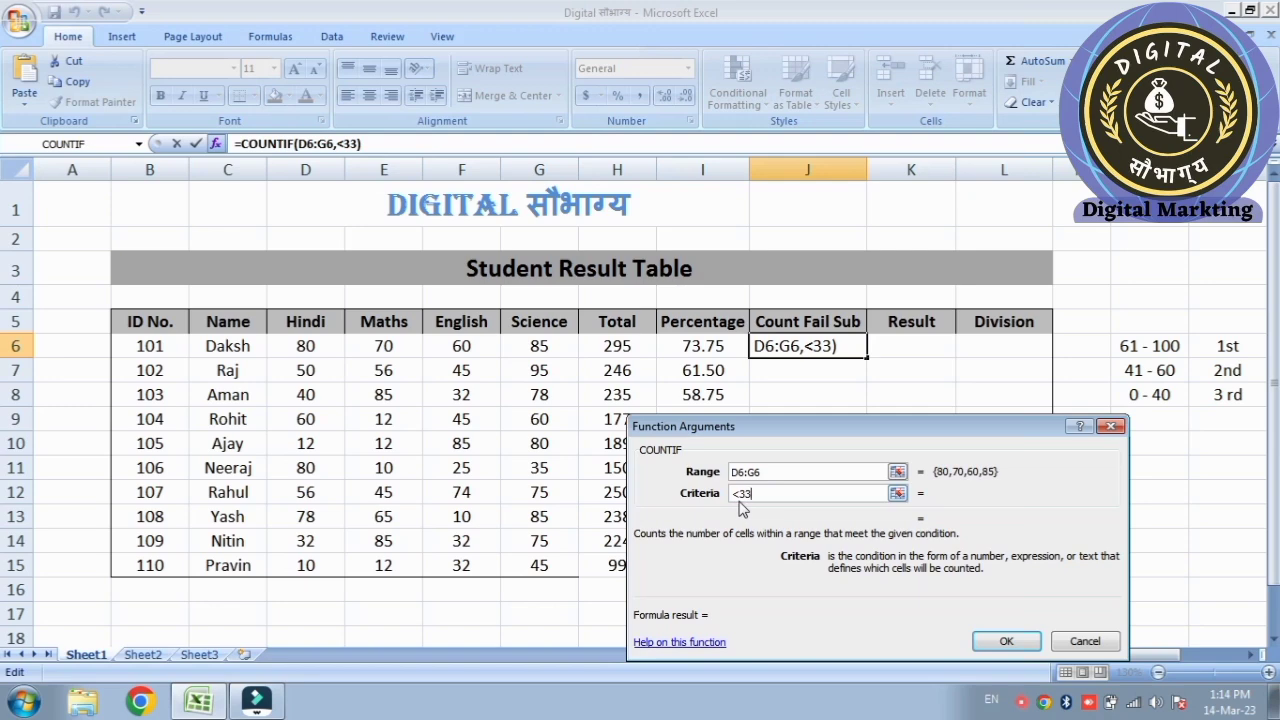
click(993, 645)
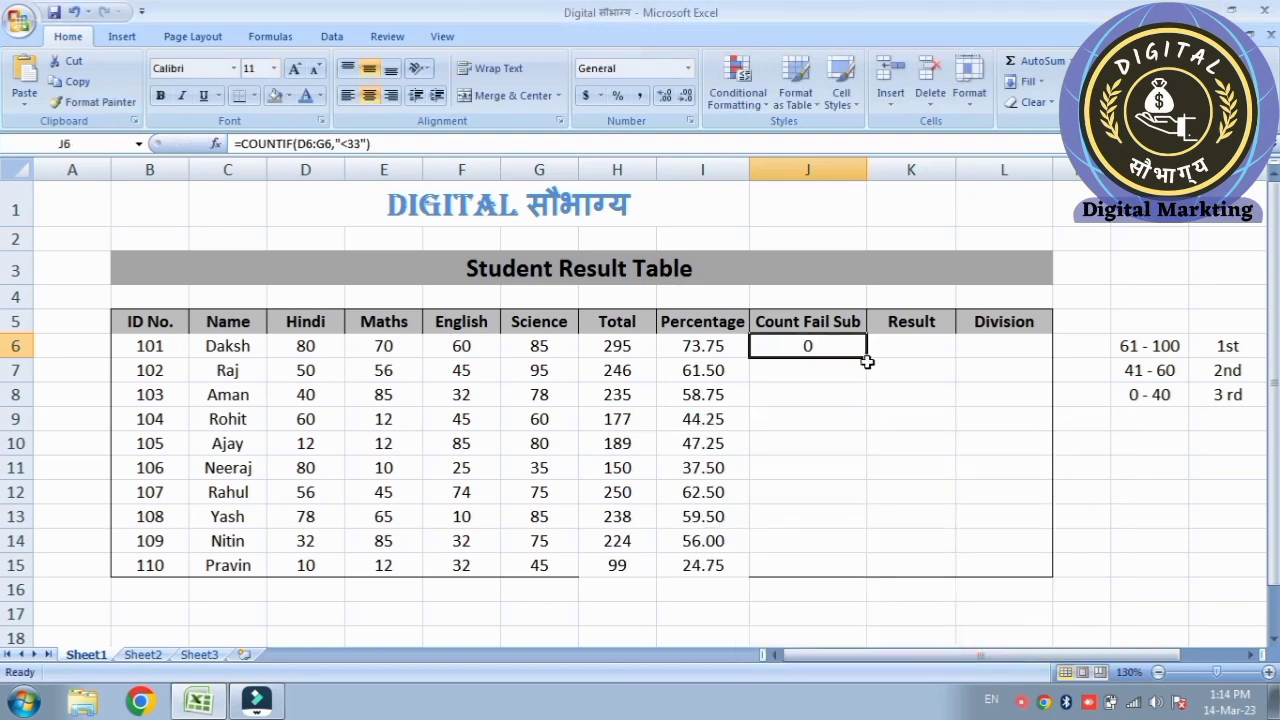
drag(867, 356, 867, 573)
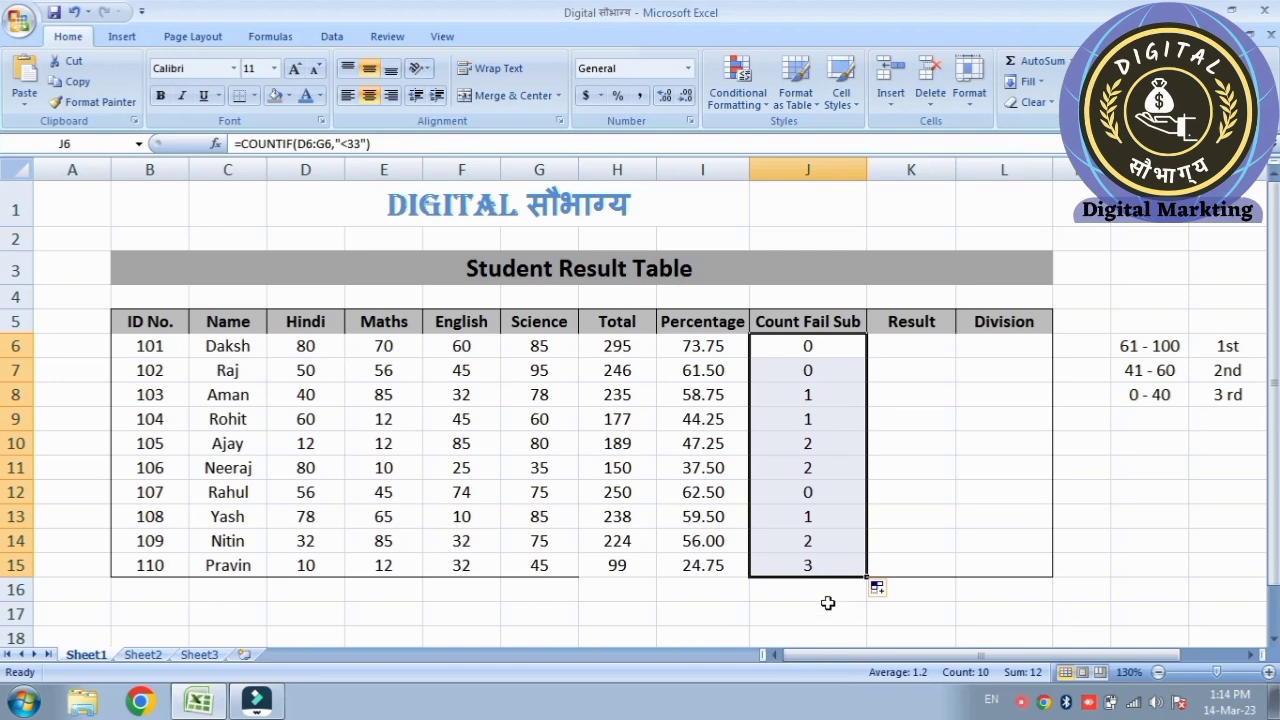
click(215, 345)
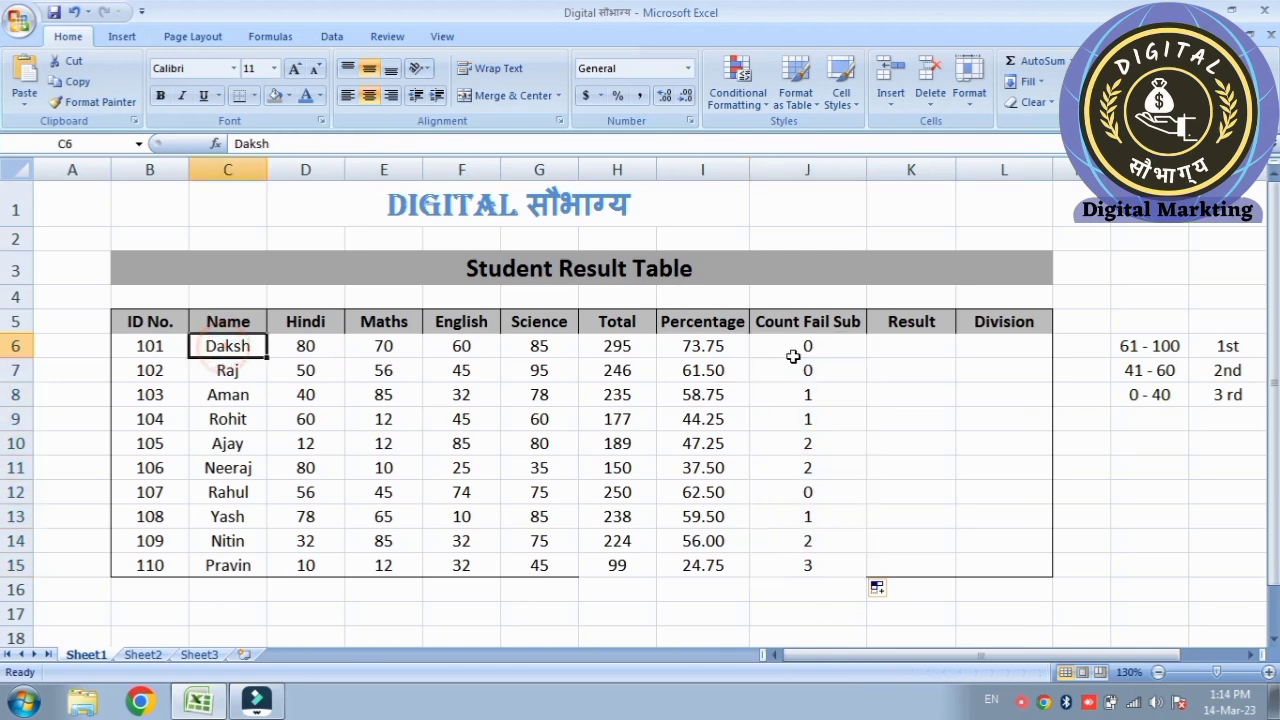
click(237, 392)
click(235, 420)
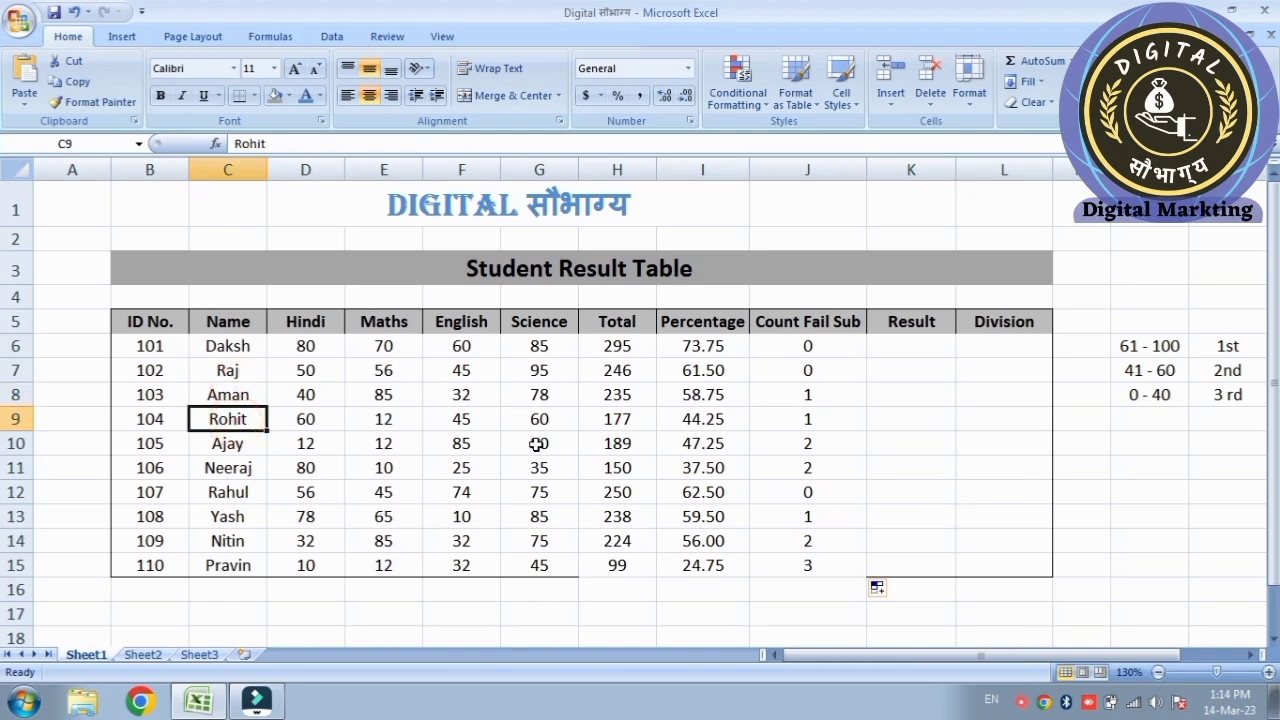
click(244, 447)
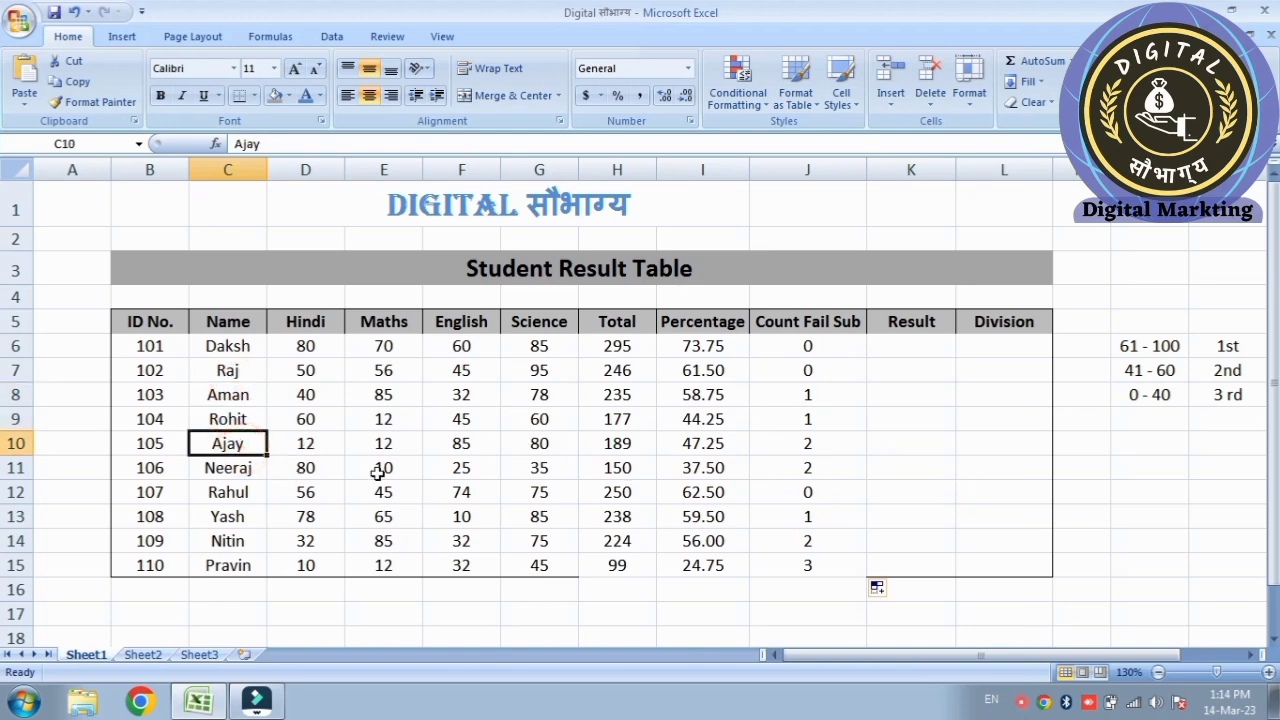
click(240, 470)
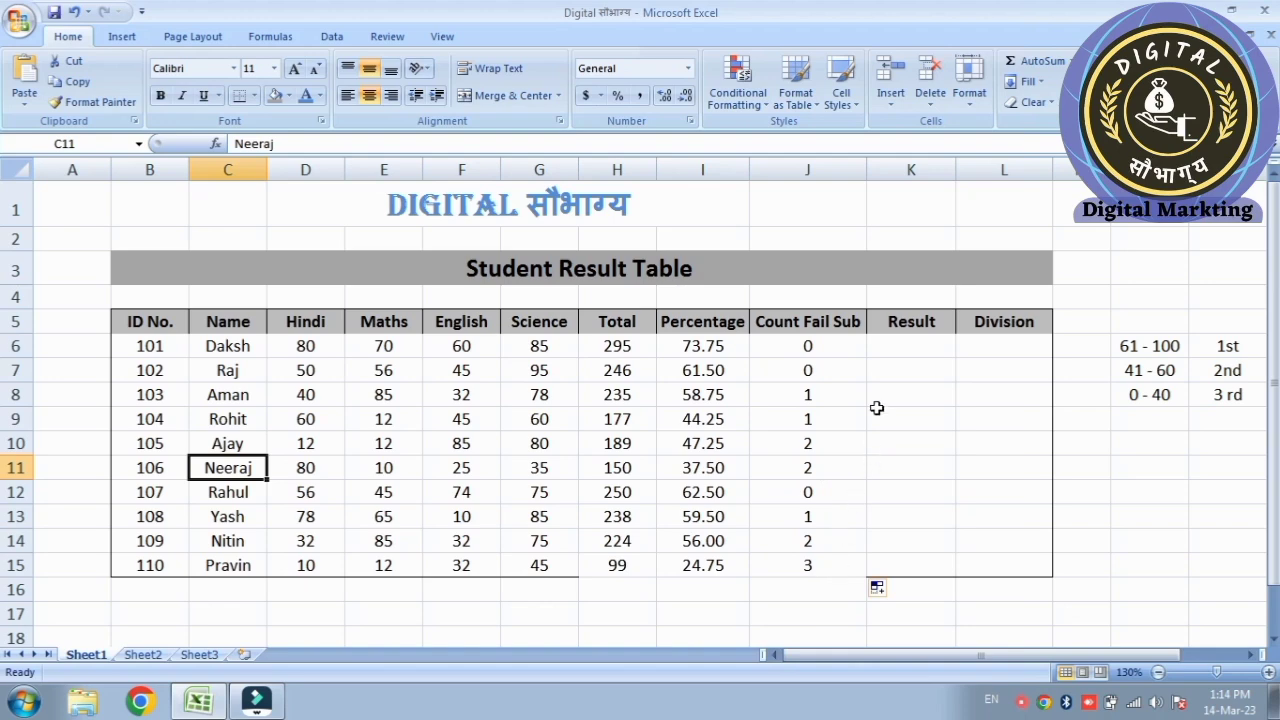
Step: Start an IF function in K6 with the logical test J6=0
click(892, 344)
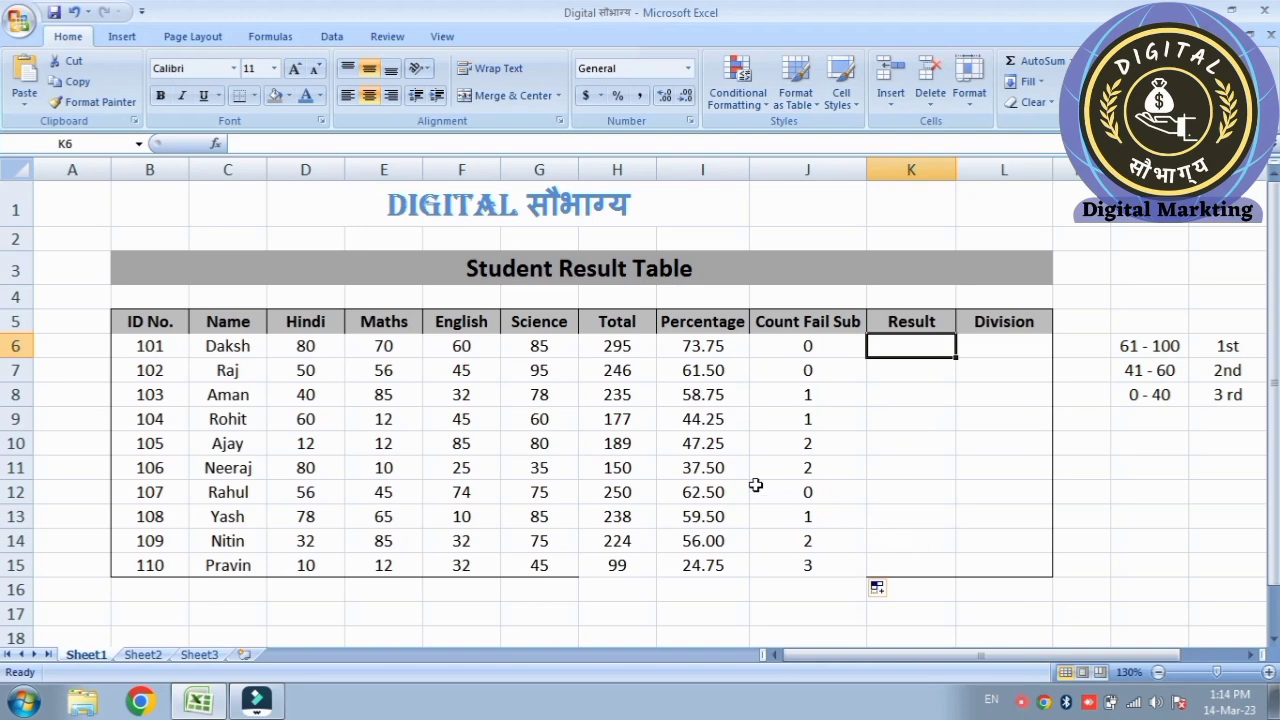
click(216, 146)
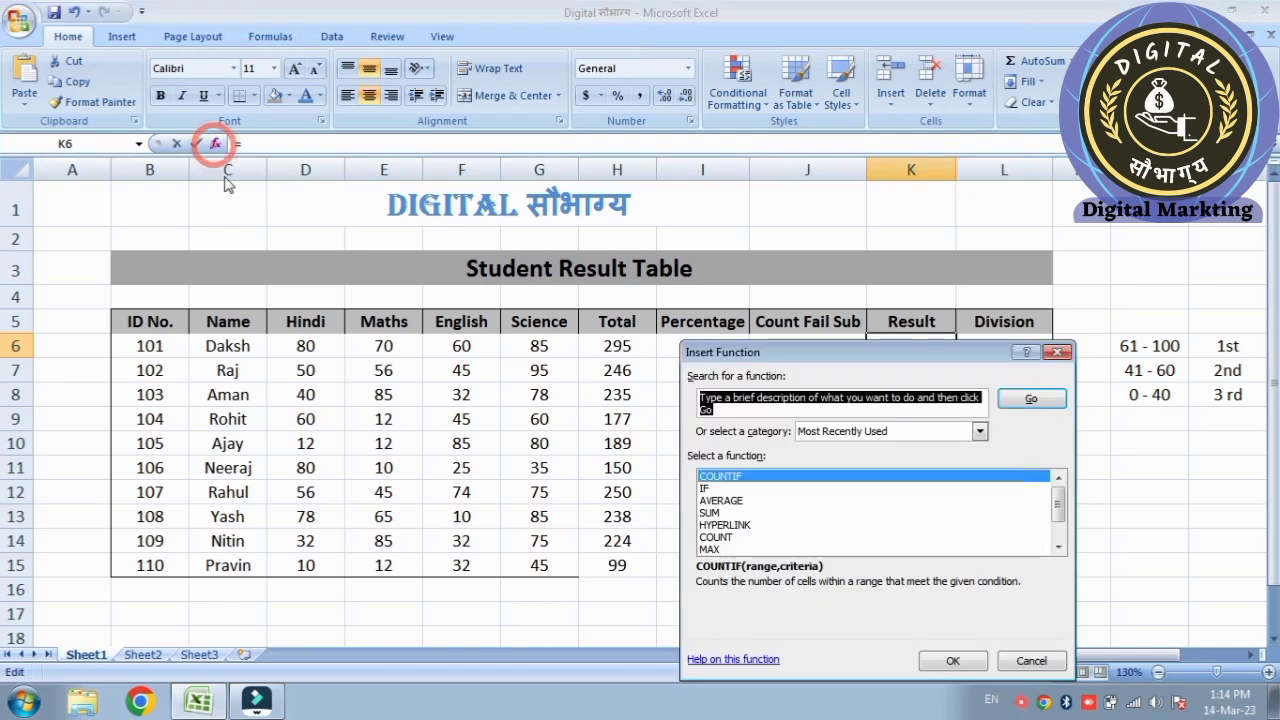
click(704, 488)
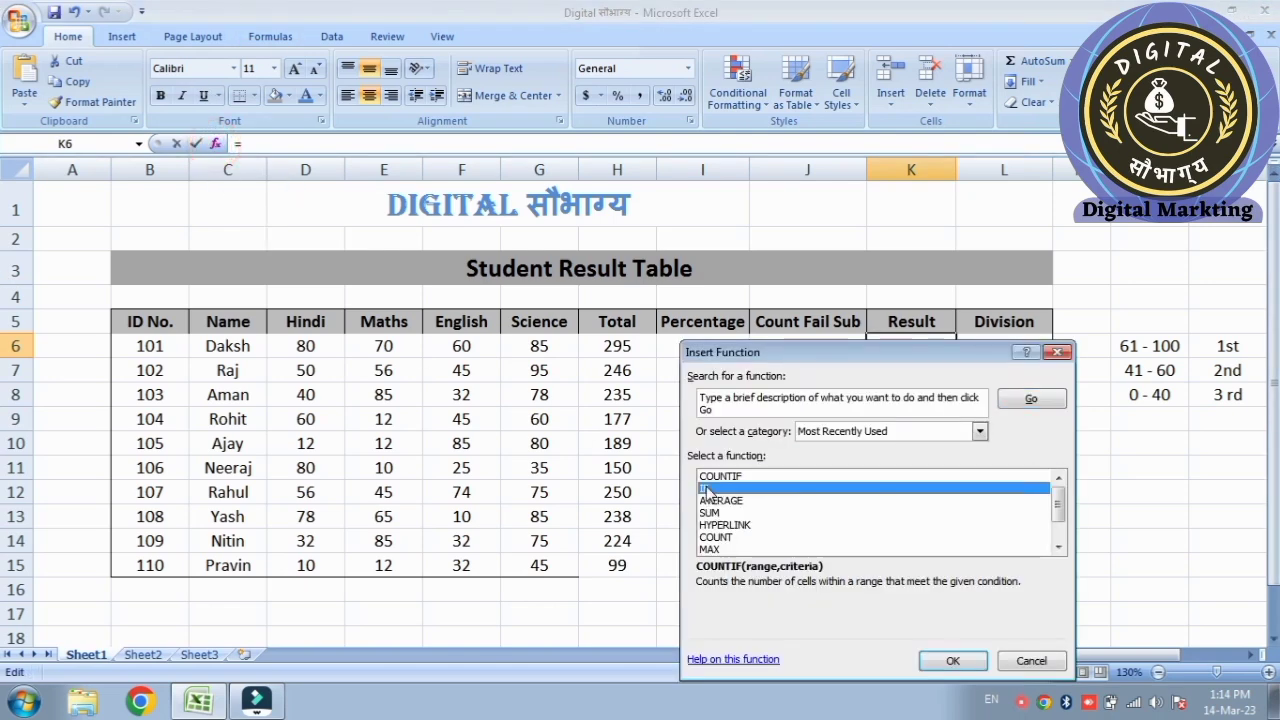
click(953, 664)
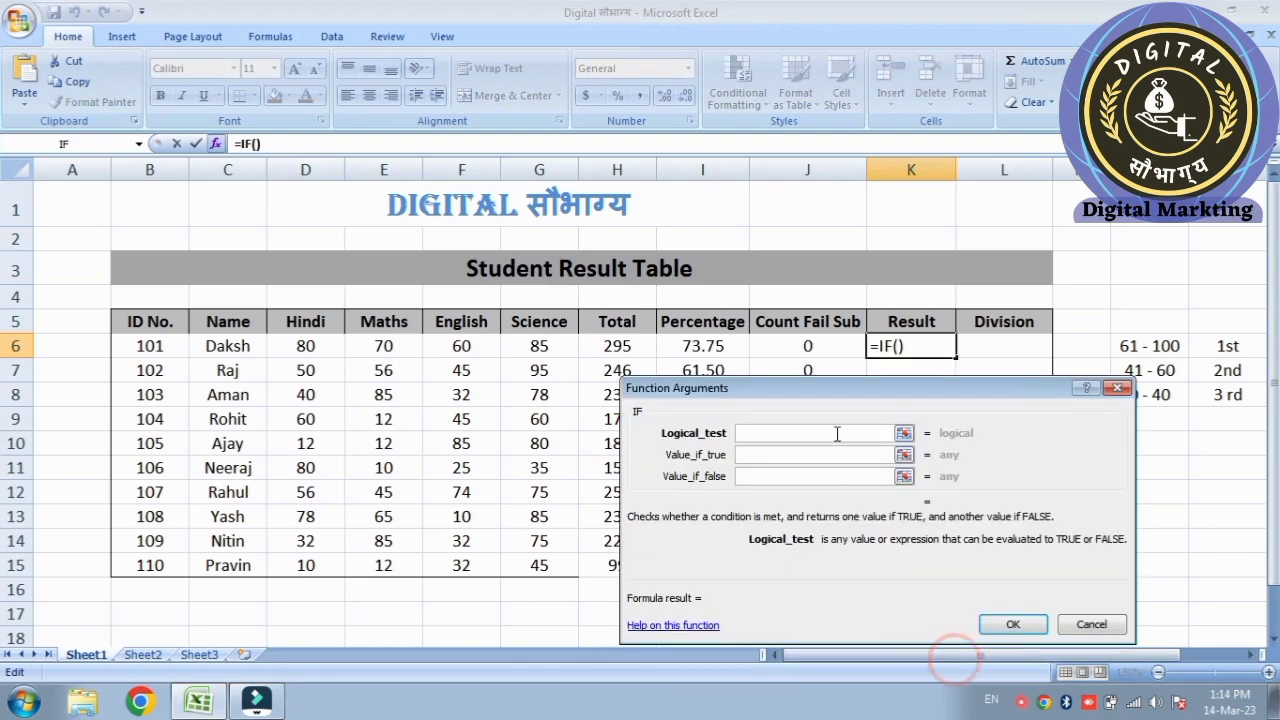
drag(849, 388, 345, 425)
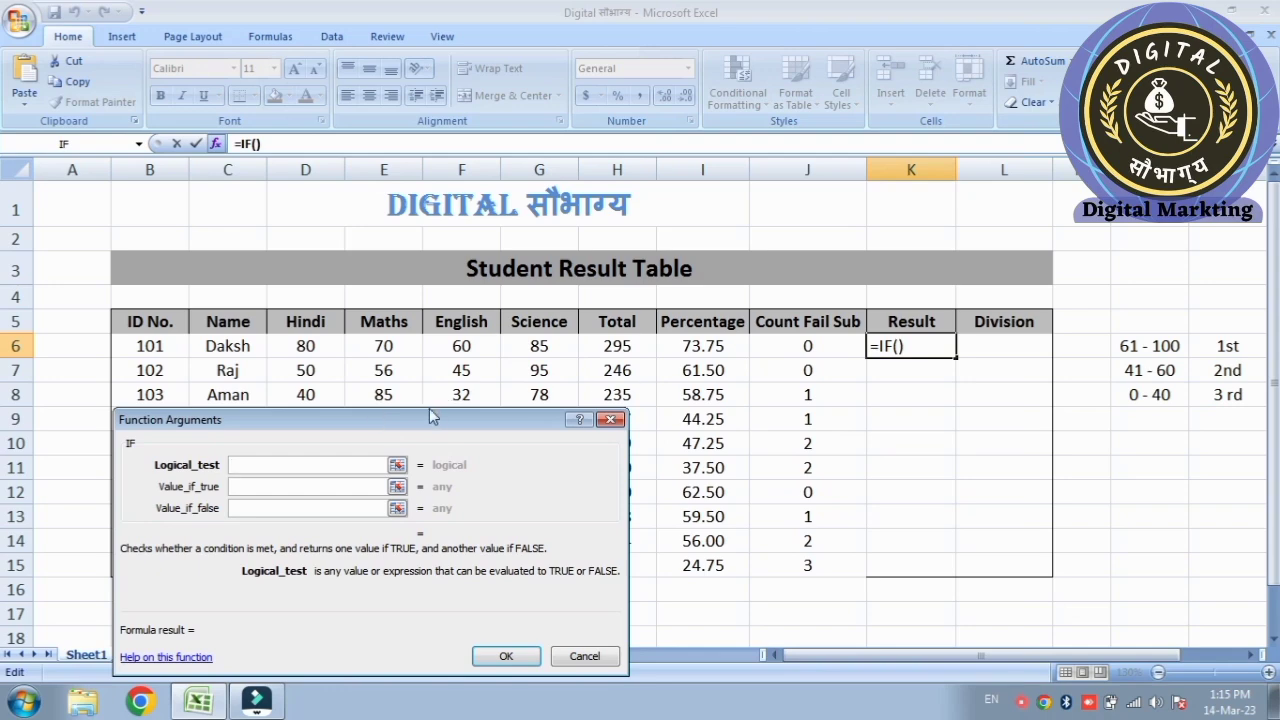
drag(430, 425, 533, 395)
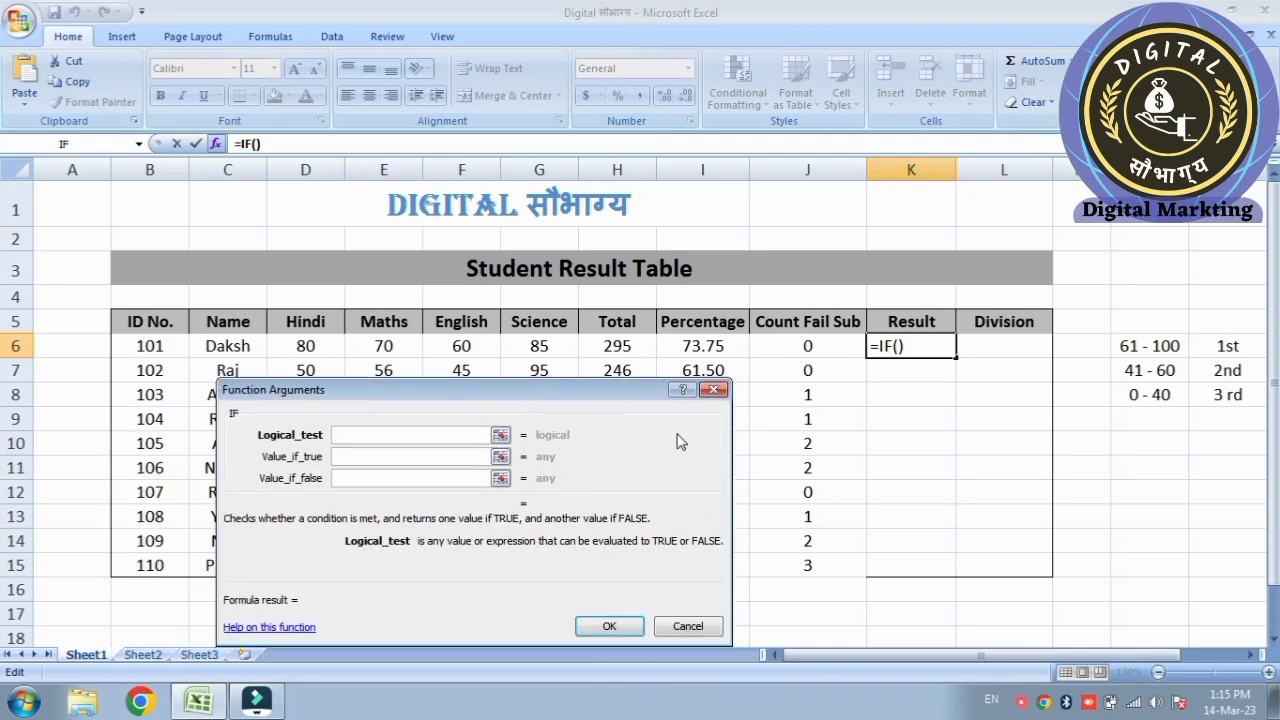
drag(640, 391, 545, 441)
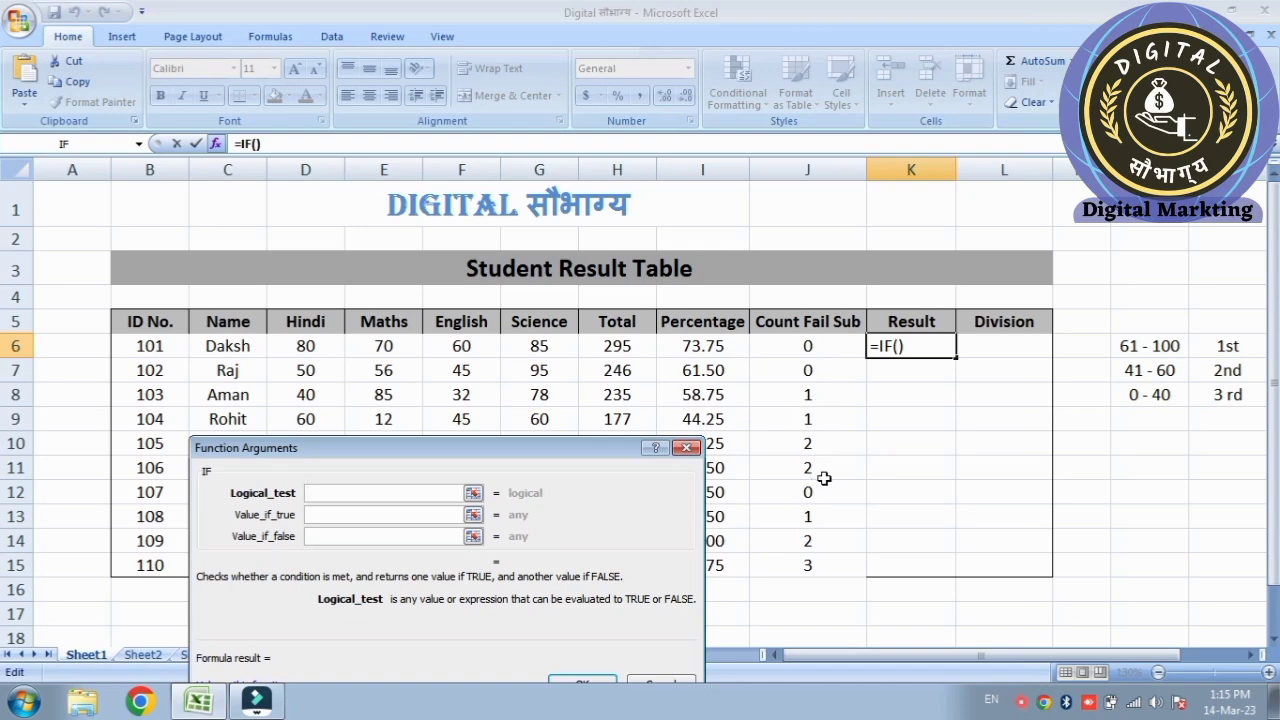
drag(537, 447, 574, 376)
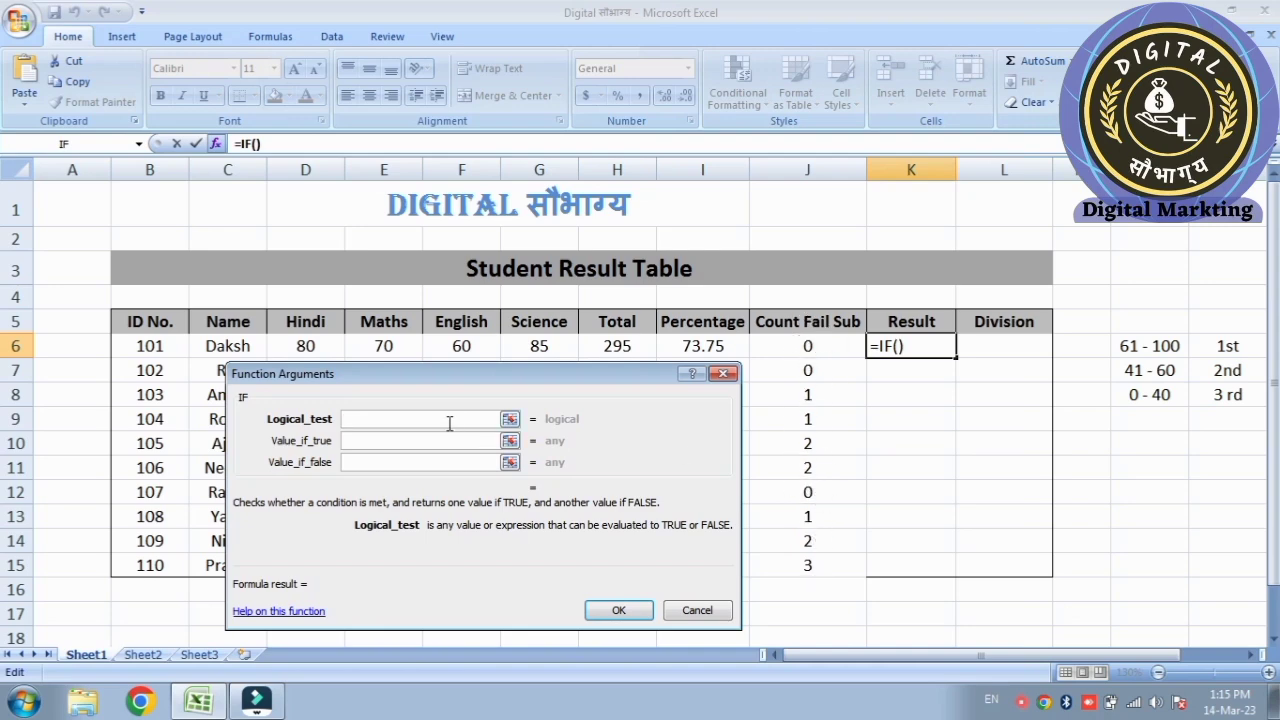
click(799, 346)
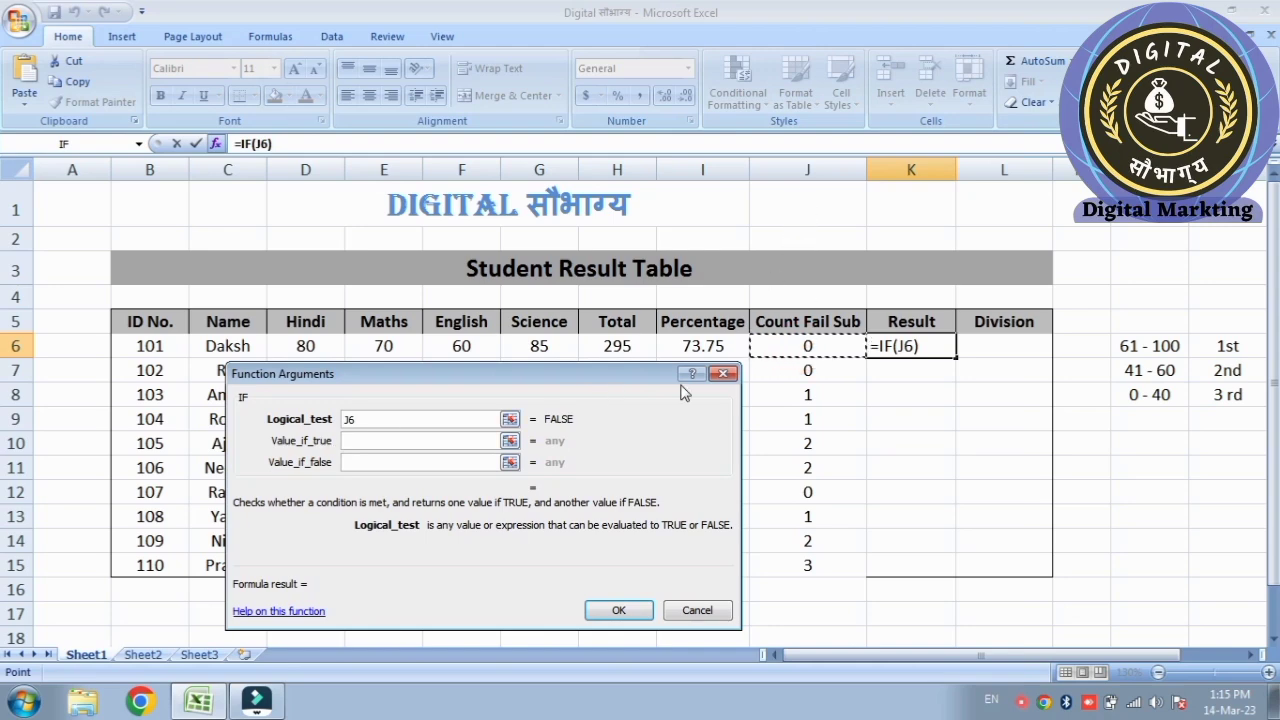
text(=)
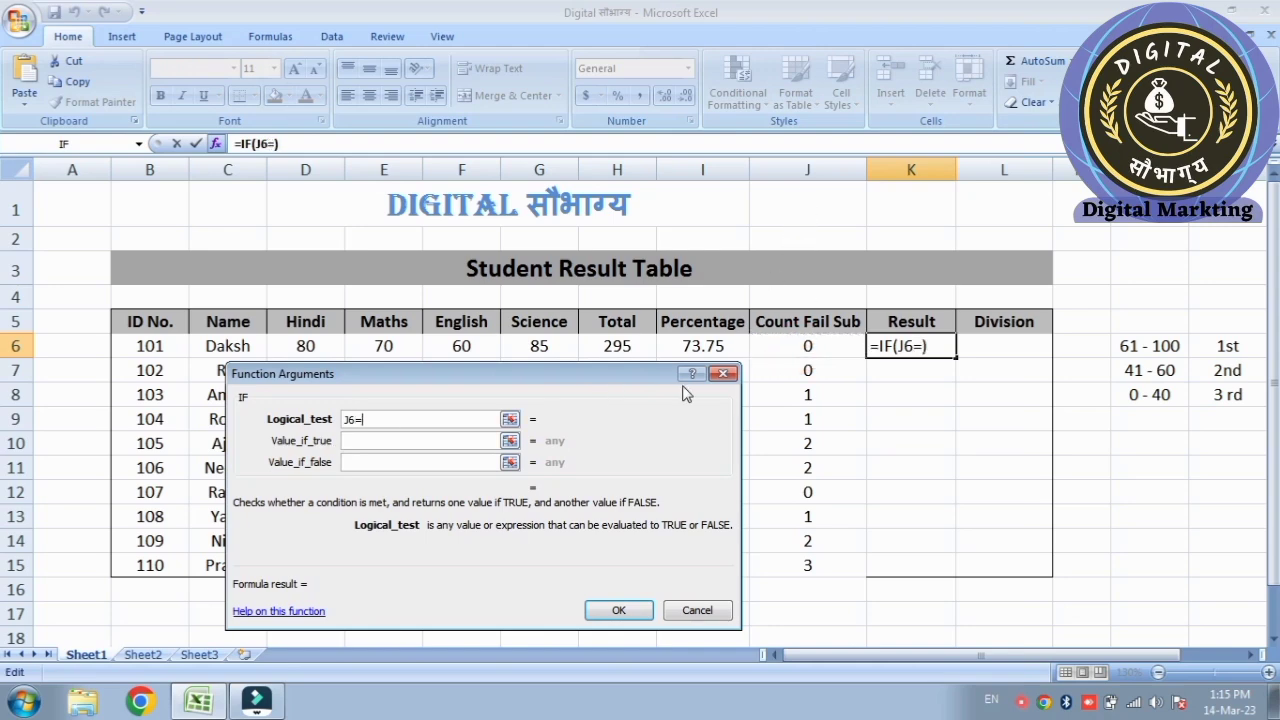
text(0)
Step: Make the IF function return "pass" when true and "Fail" when false, and fill it down the Result column to K15
click(469, 441)
text(pass)
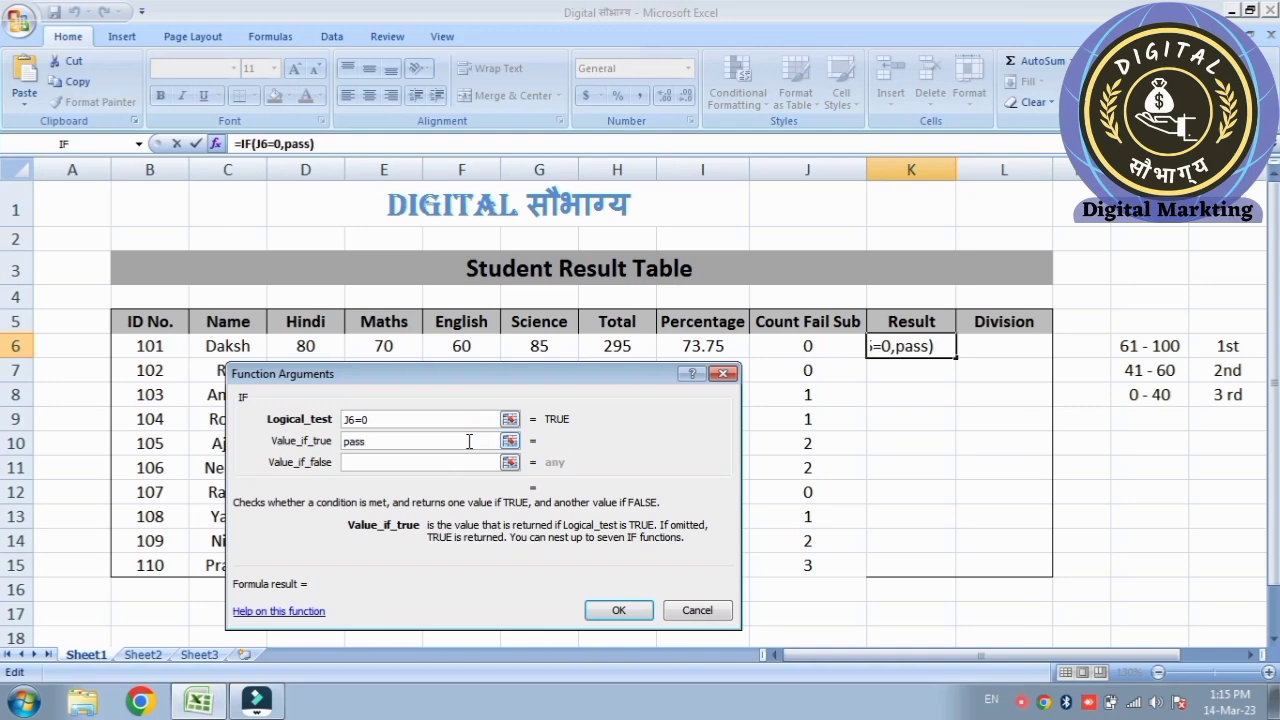
click(375, 465)
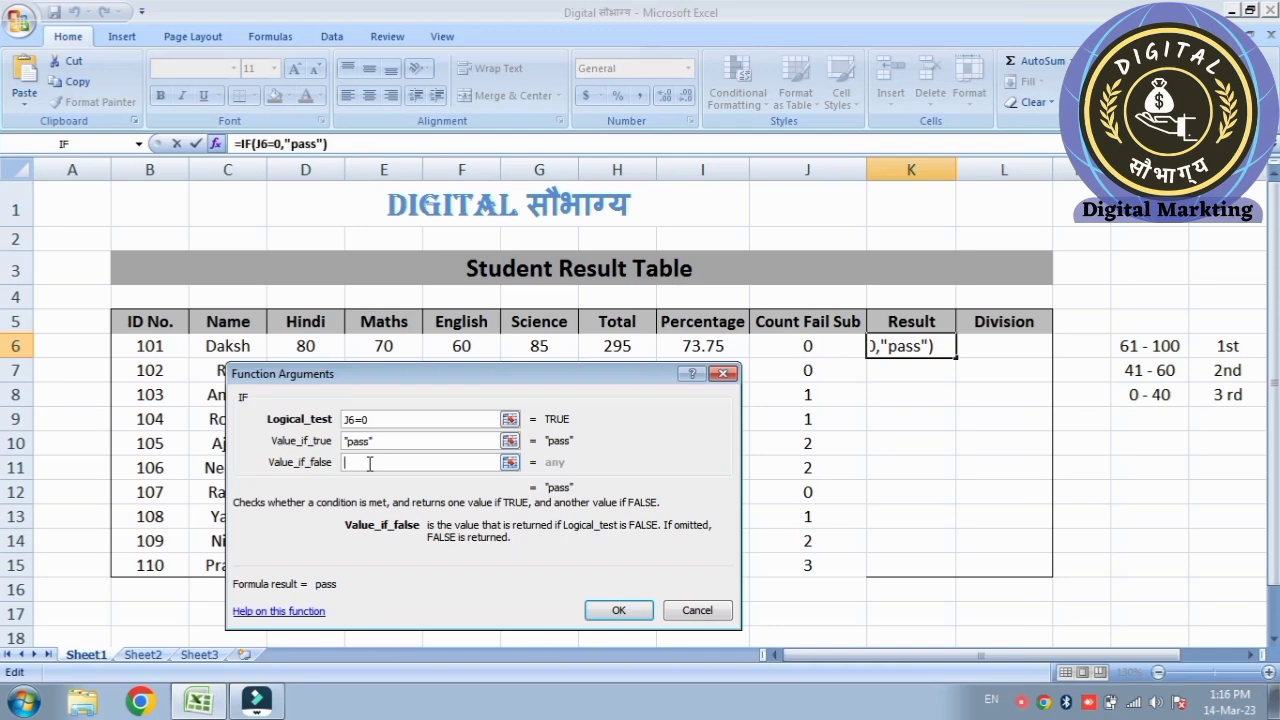
text(a)
key(BackSpace)
text(FF)
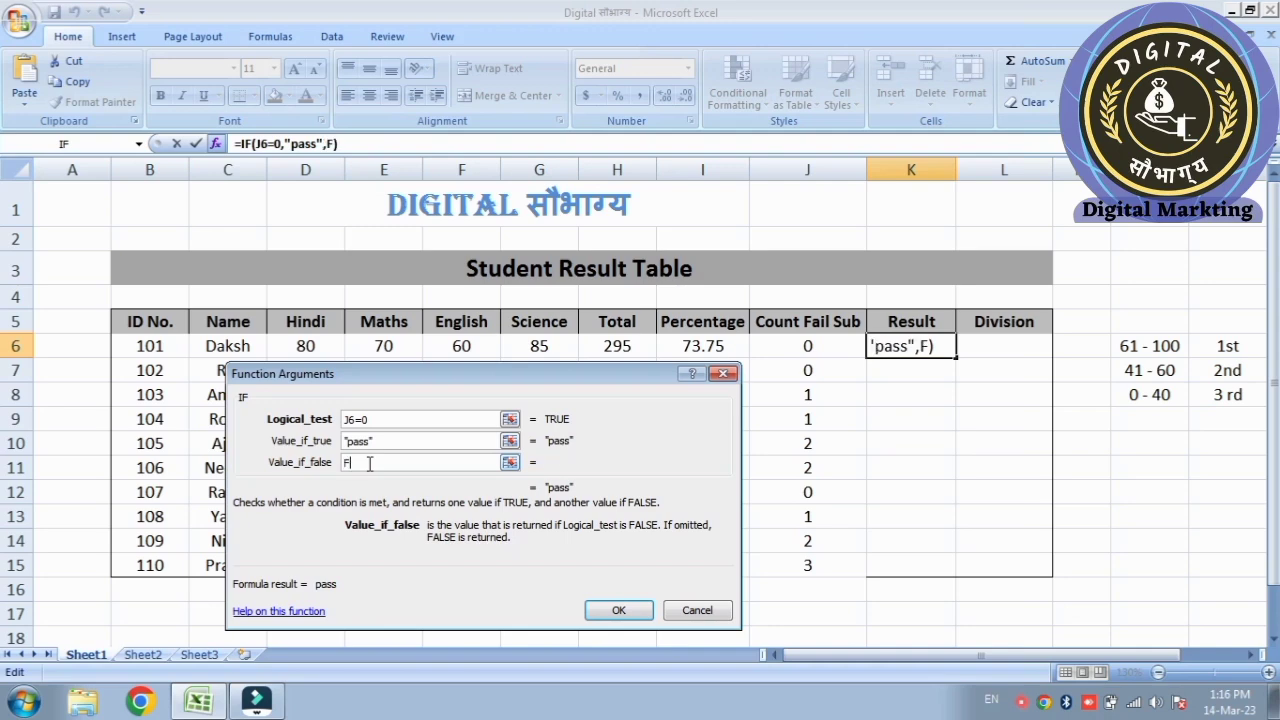
key(BackSpace)
text(ail)
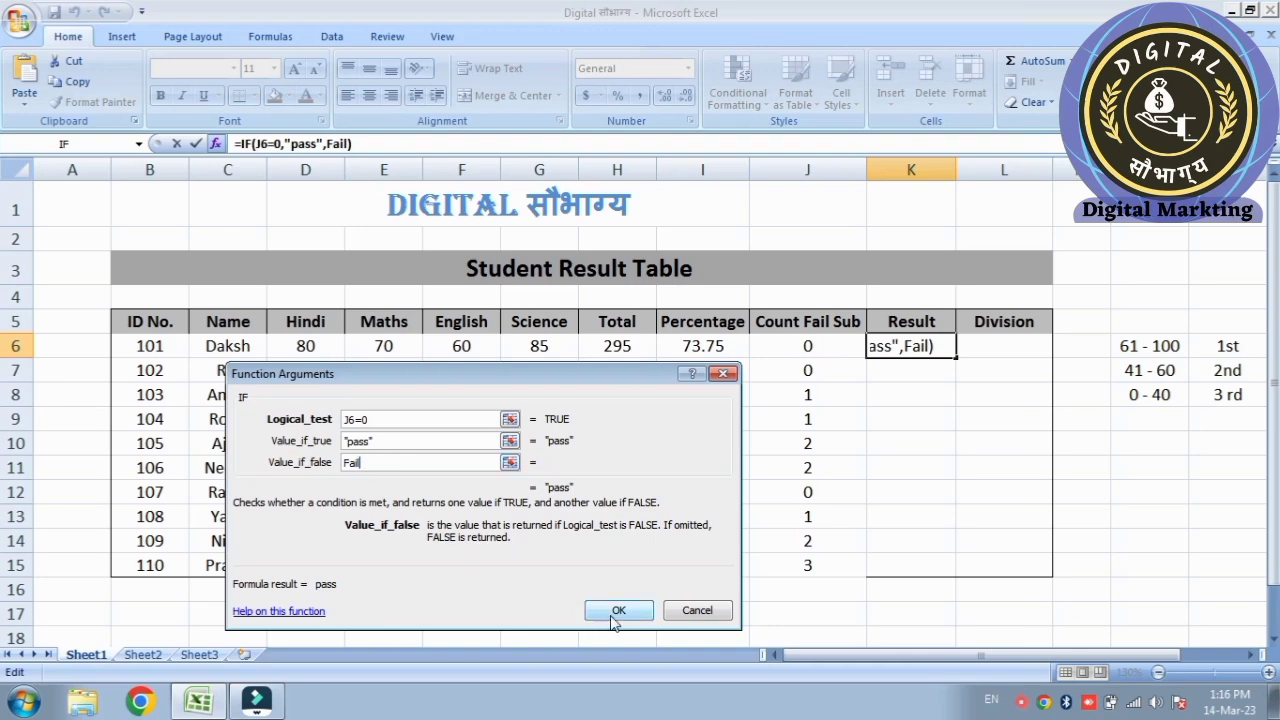
click(613, 611)
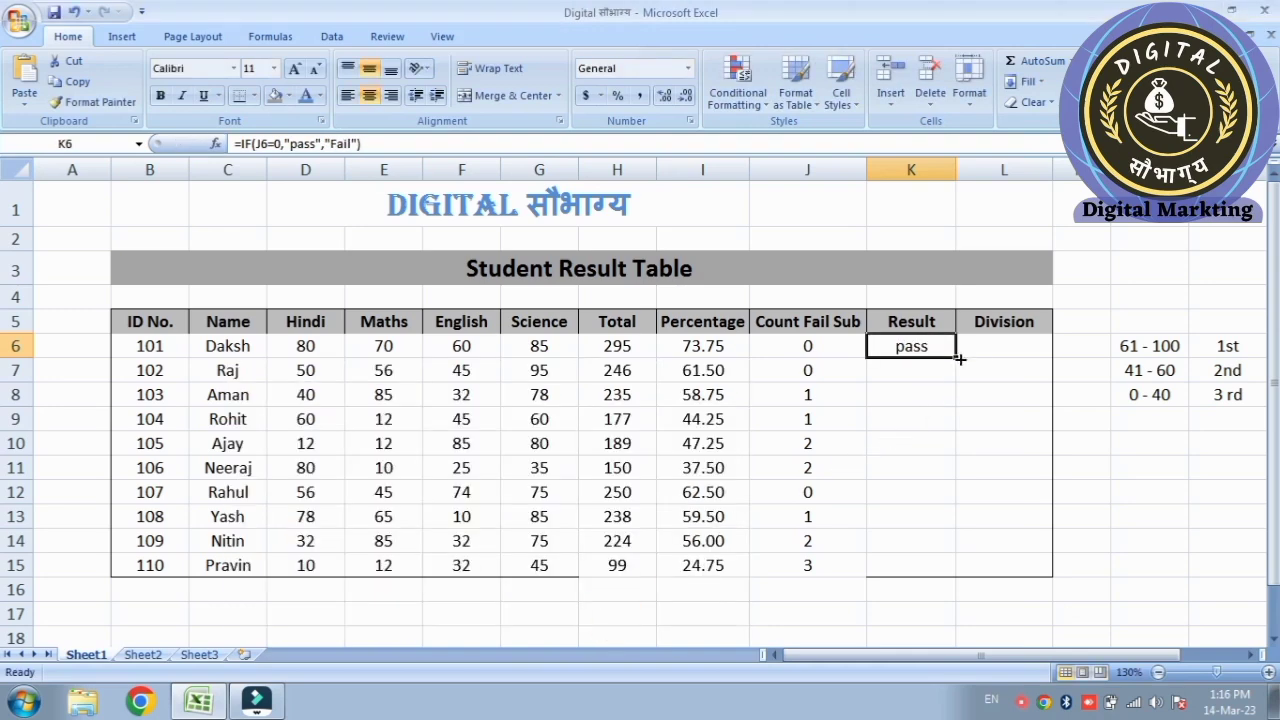
drag(955, 357, 963, 570)
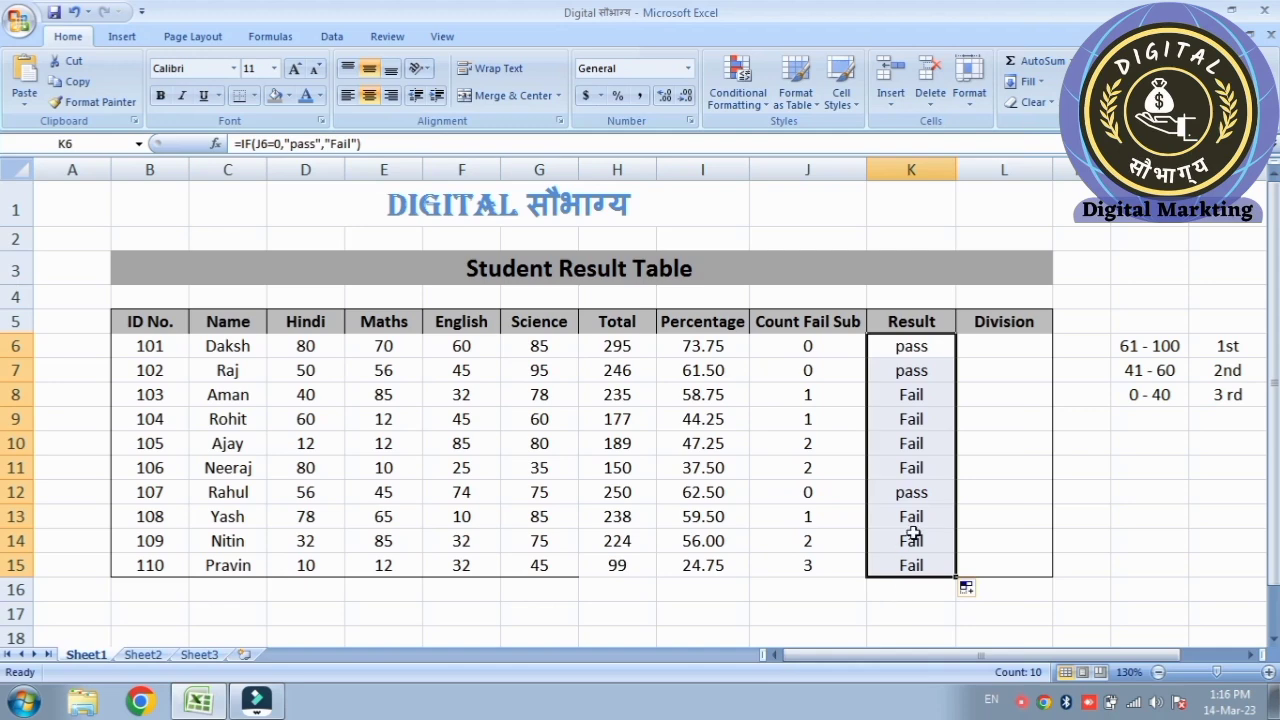
Step: Start an IF function in L6 with the logical test I6>60
click(998, 346)
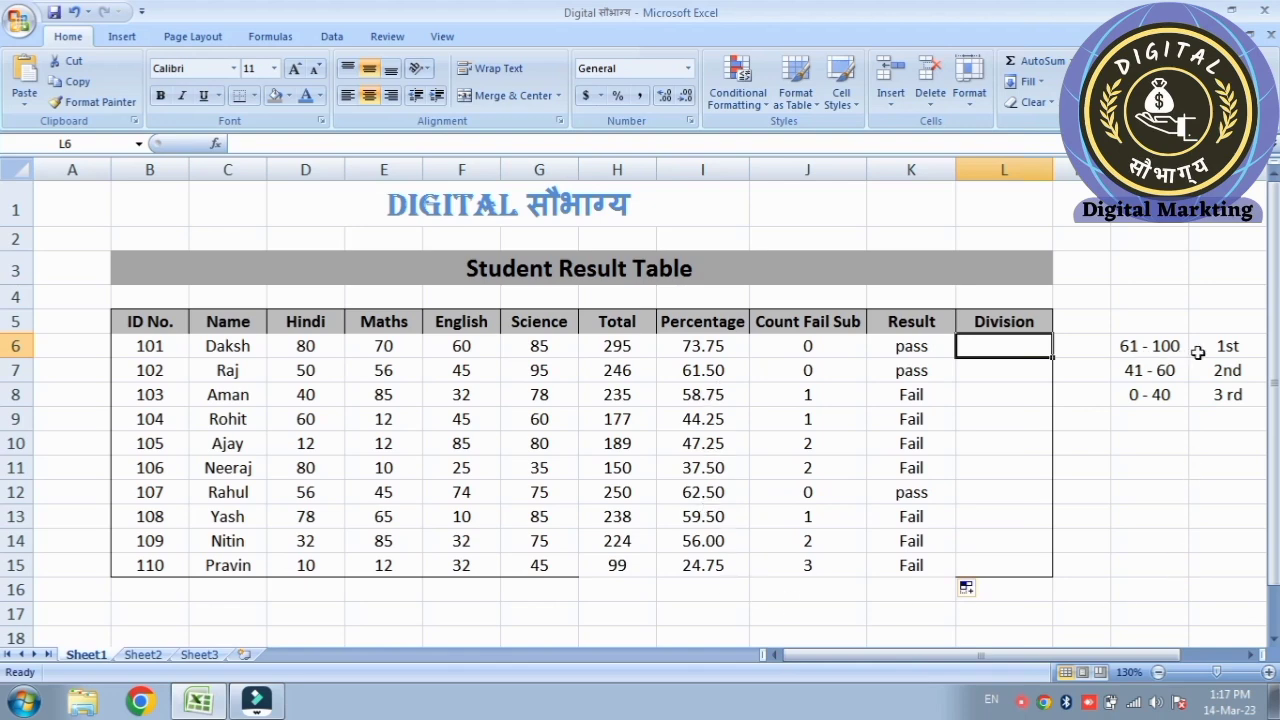
drag(1148, 346, 1210, 395)
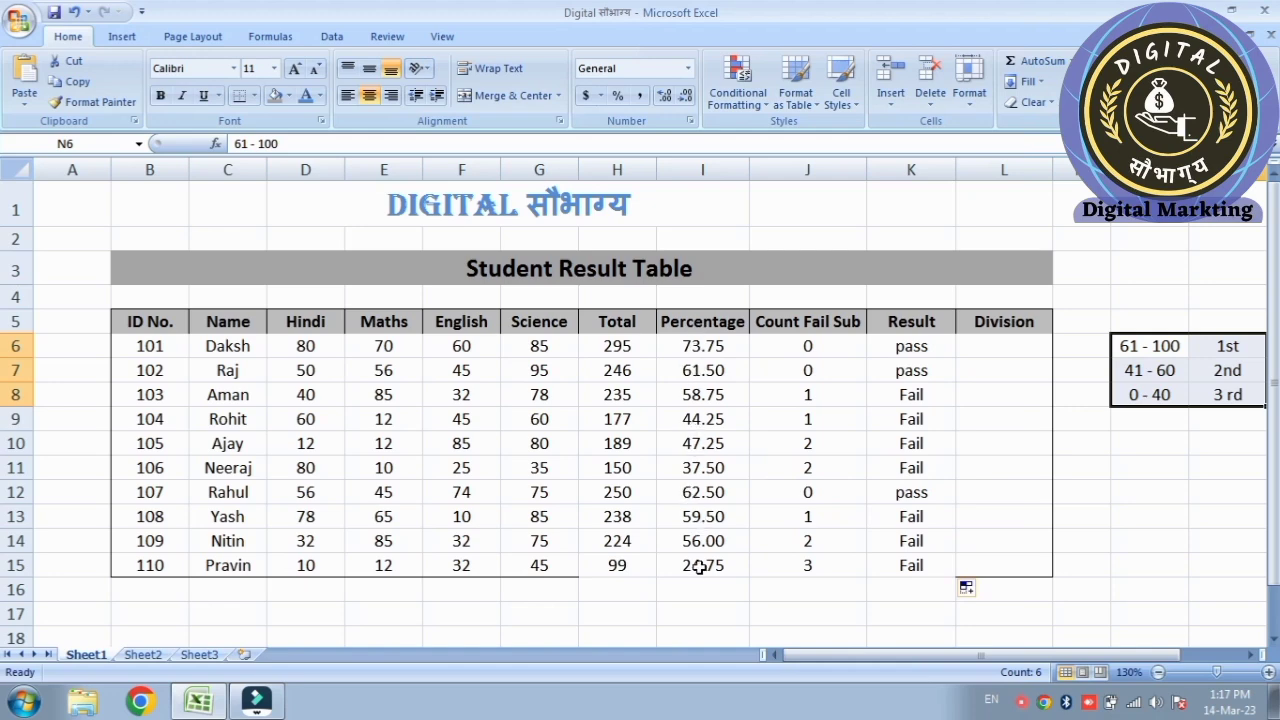
click(986, 346)
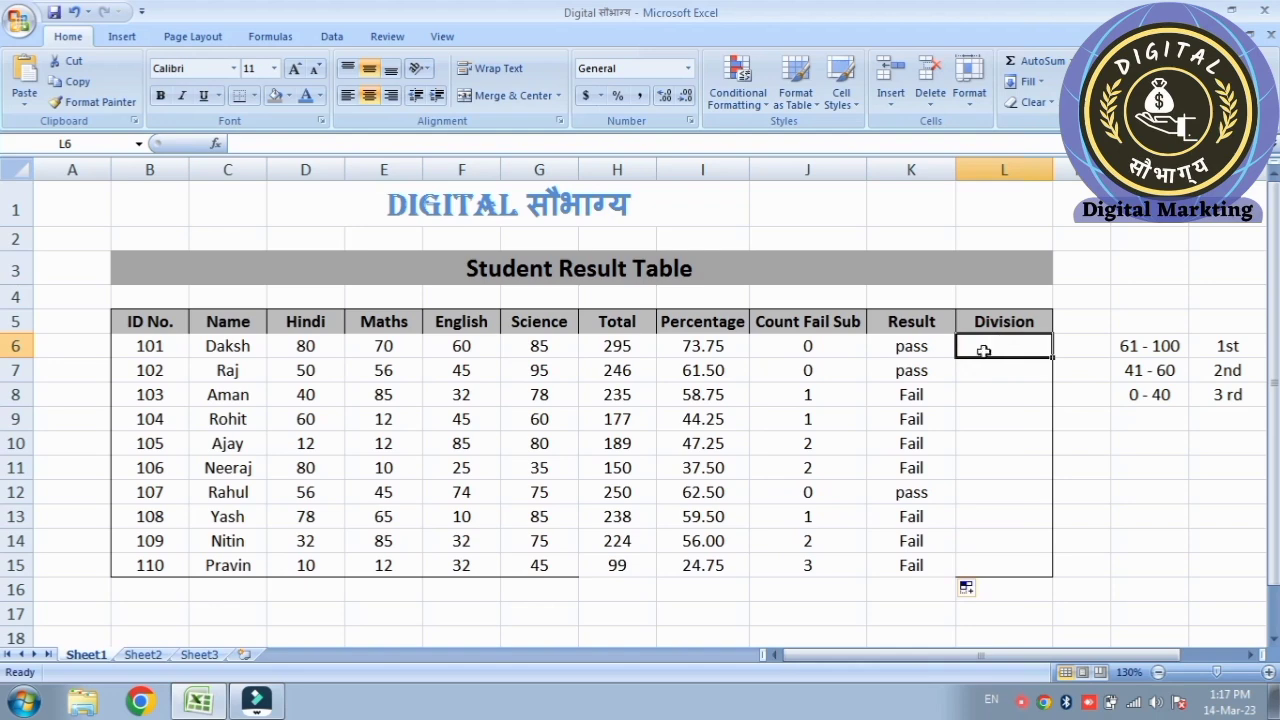
click(215, 145)
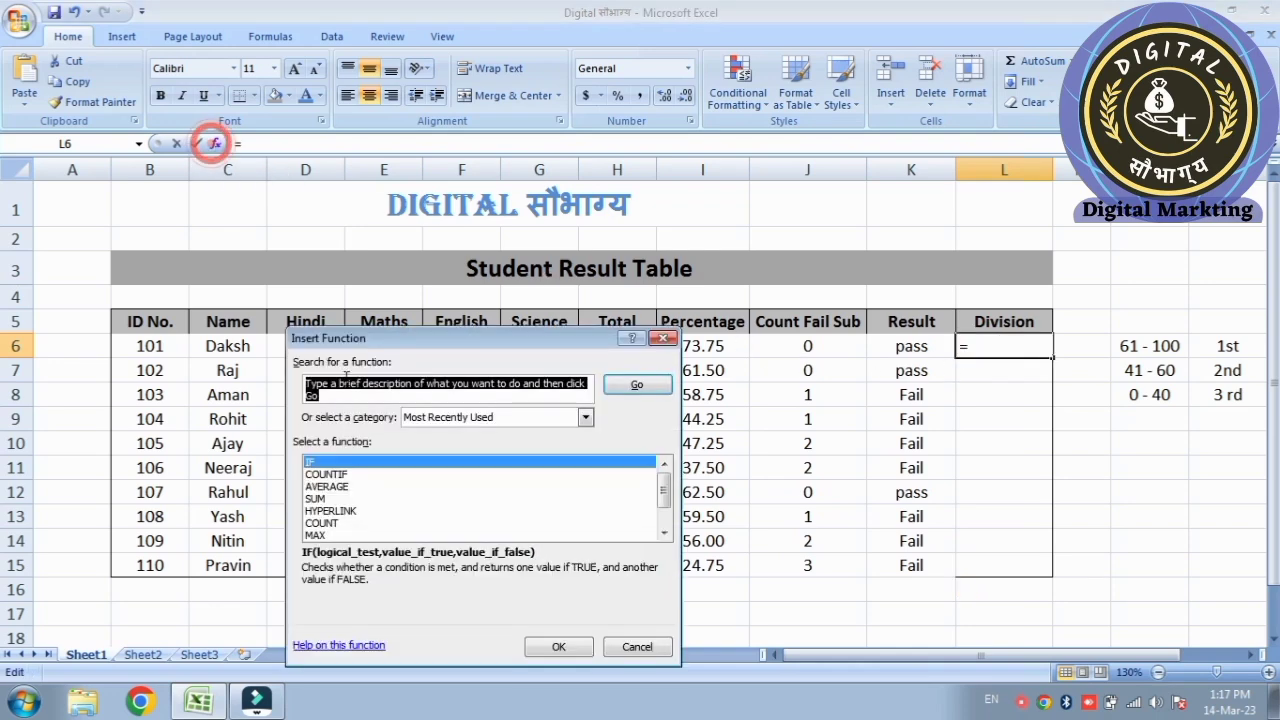
click(564, 649)
drag(458, 373, 344, 372)
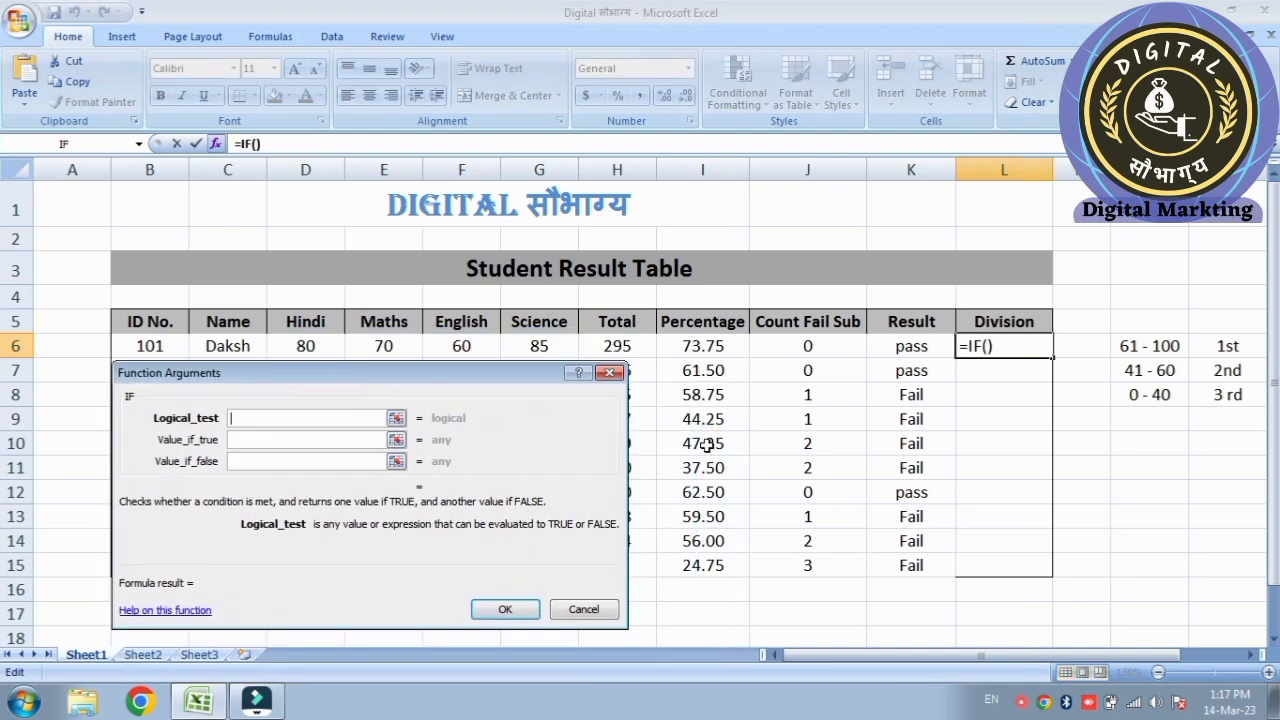
click(701, 347)
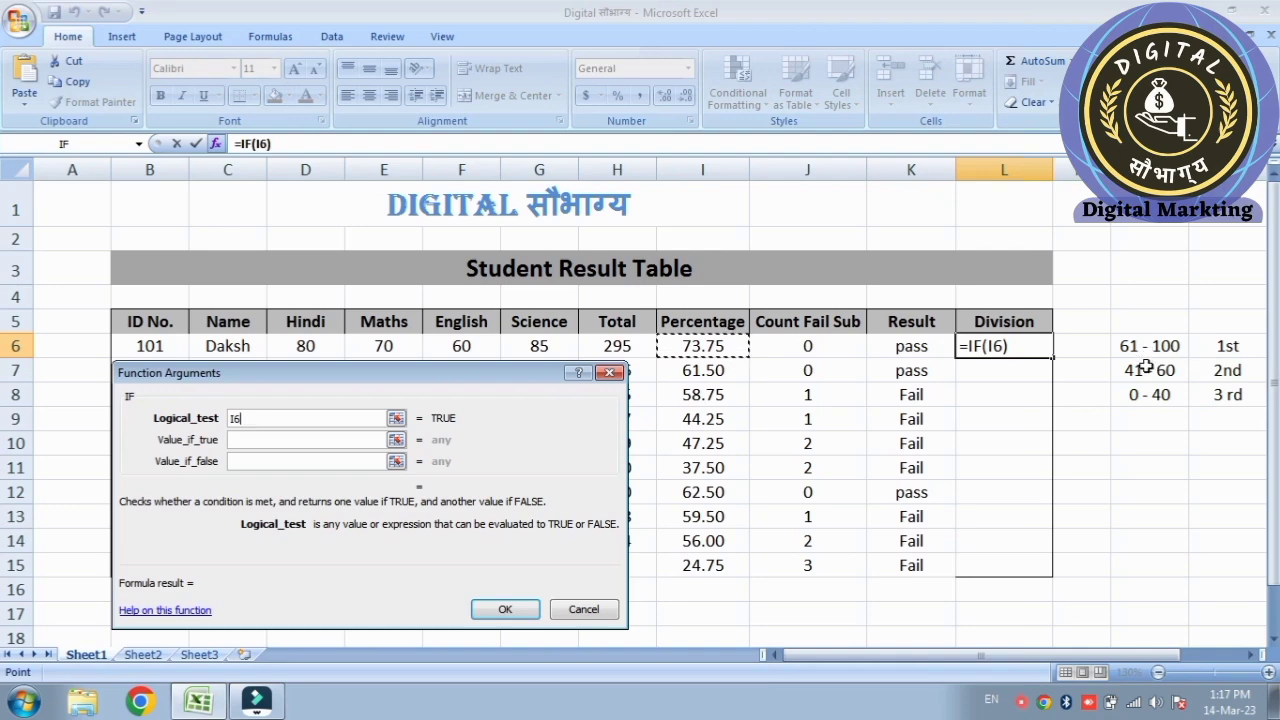
text(>60)
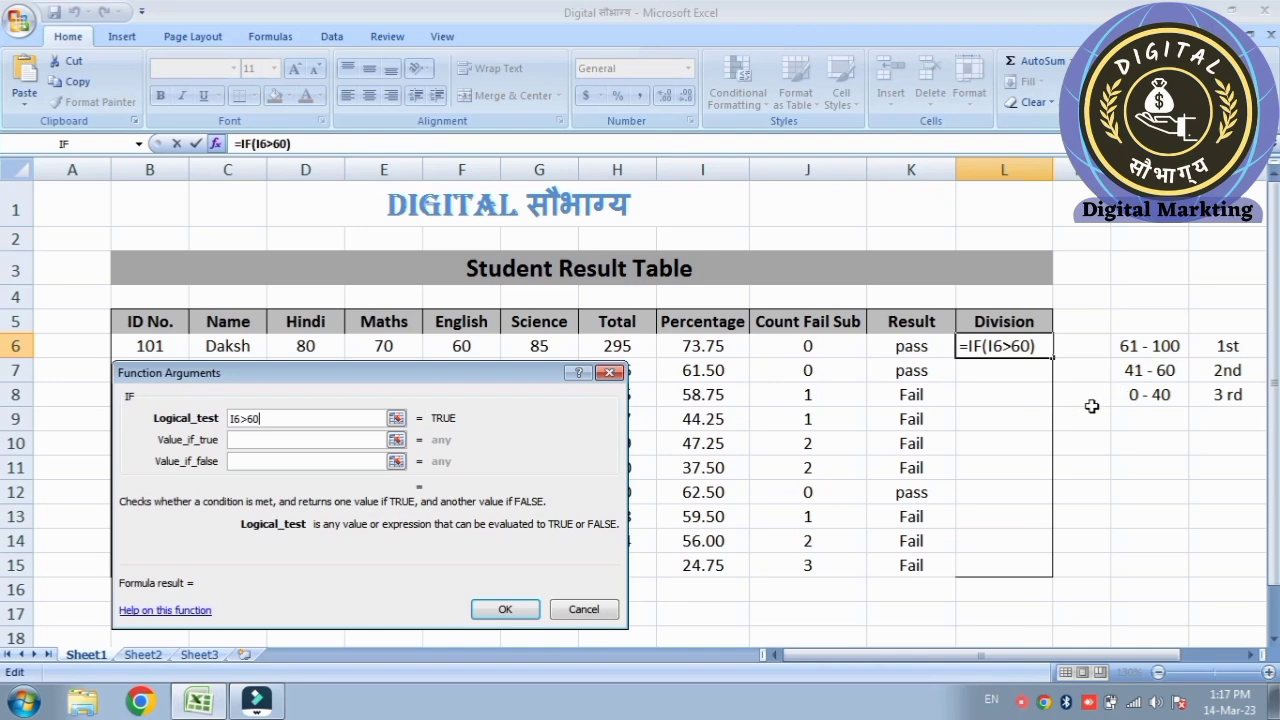
Step: Make the Division IF function return "1 ST" when its test is true
click(257, 438)
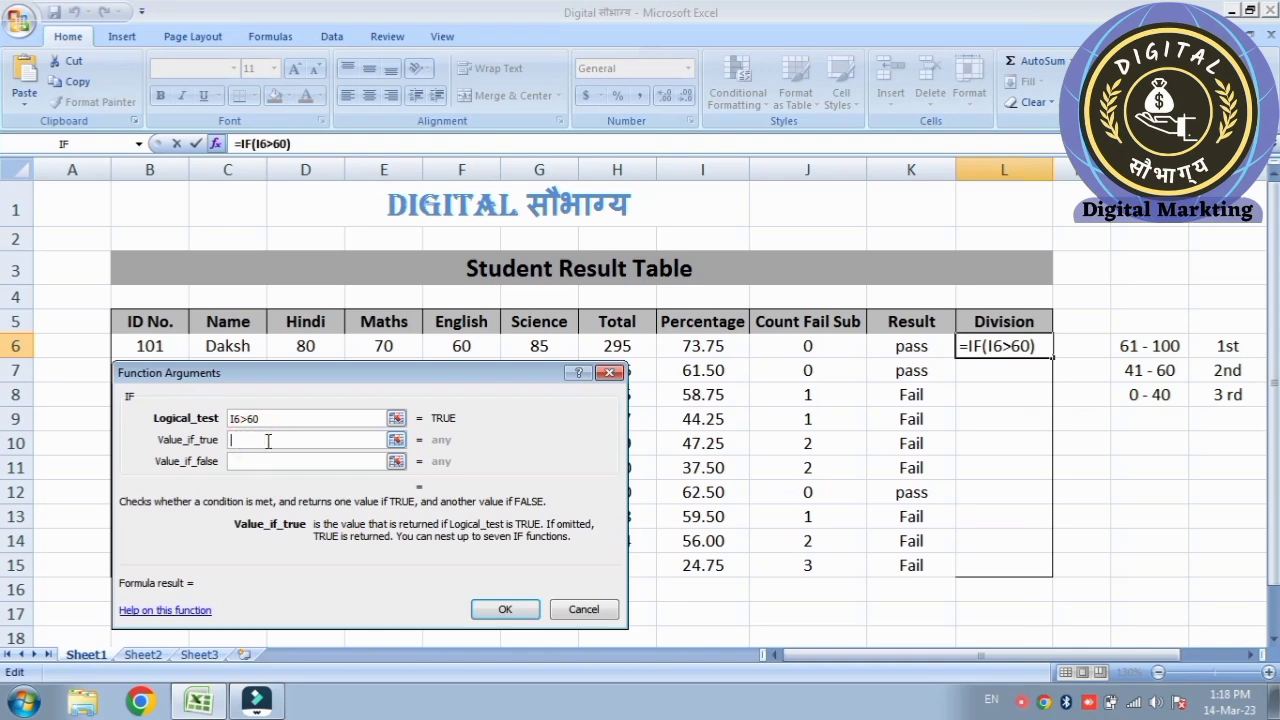
text(!)
key(BackSpace)
text(1 S)
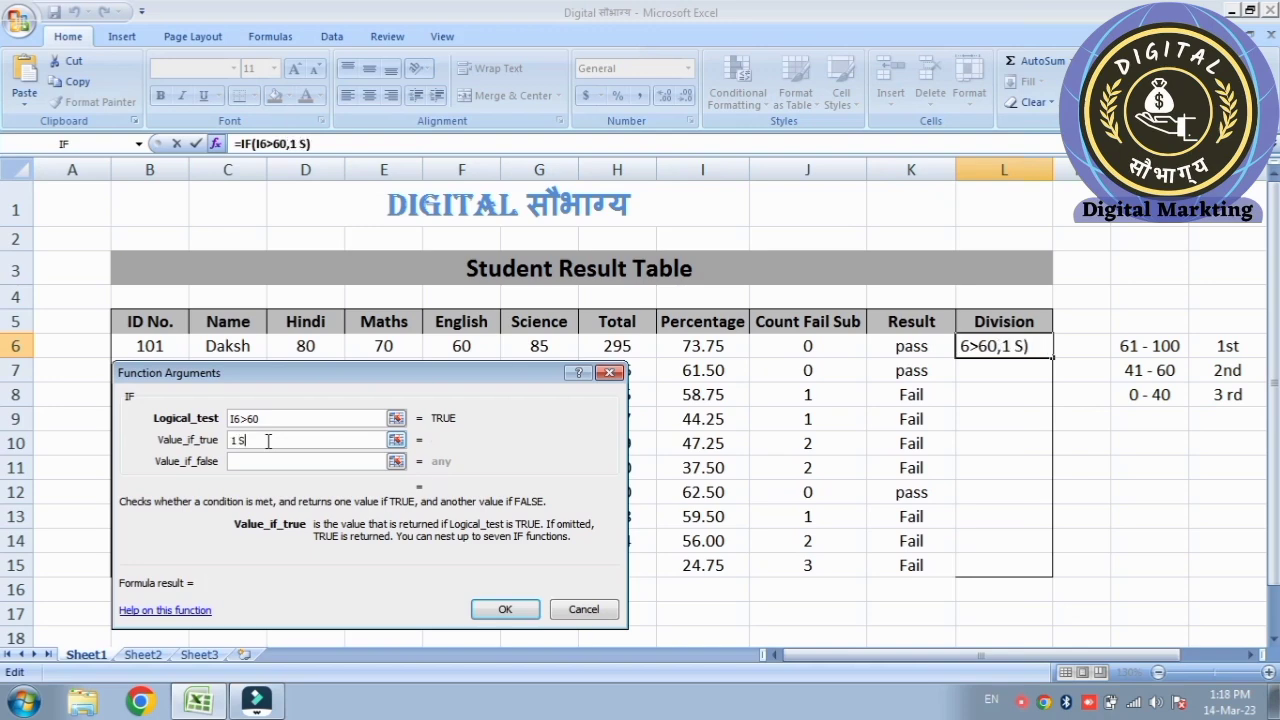
text(T)
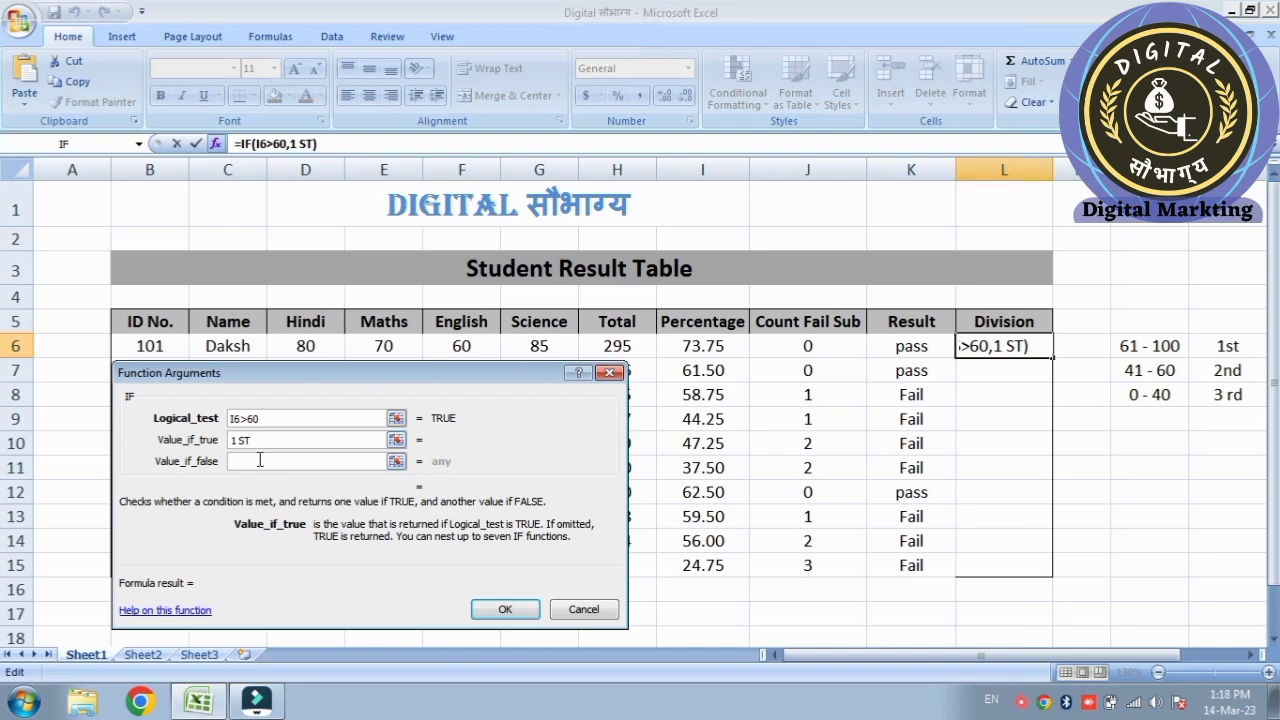
Step: Nest a second IF function as the false value, with the logical test I6>40
click(258, 461)
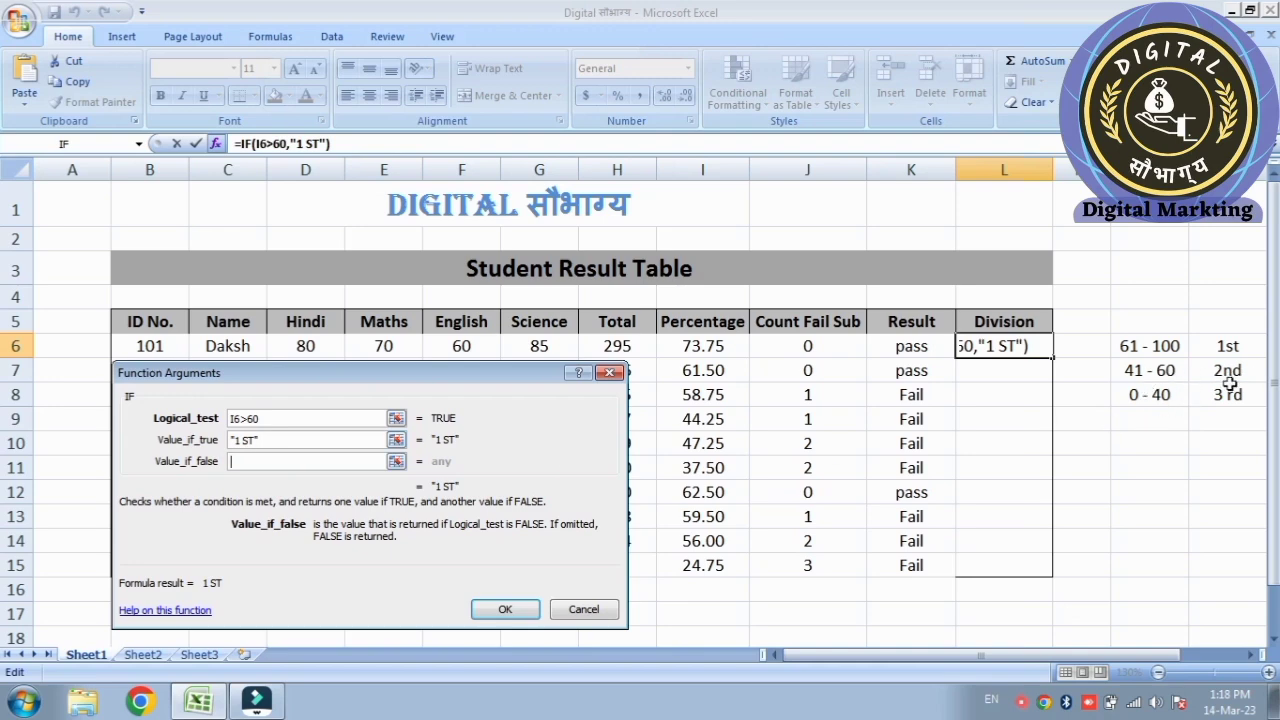
click(274, 462)
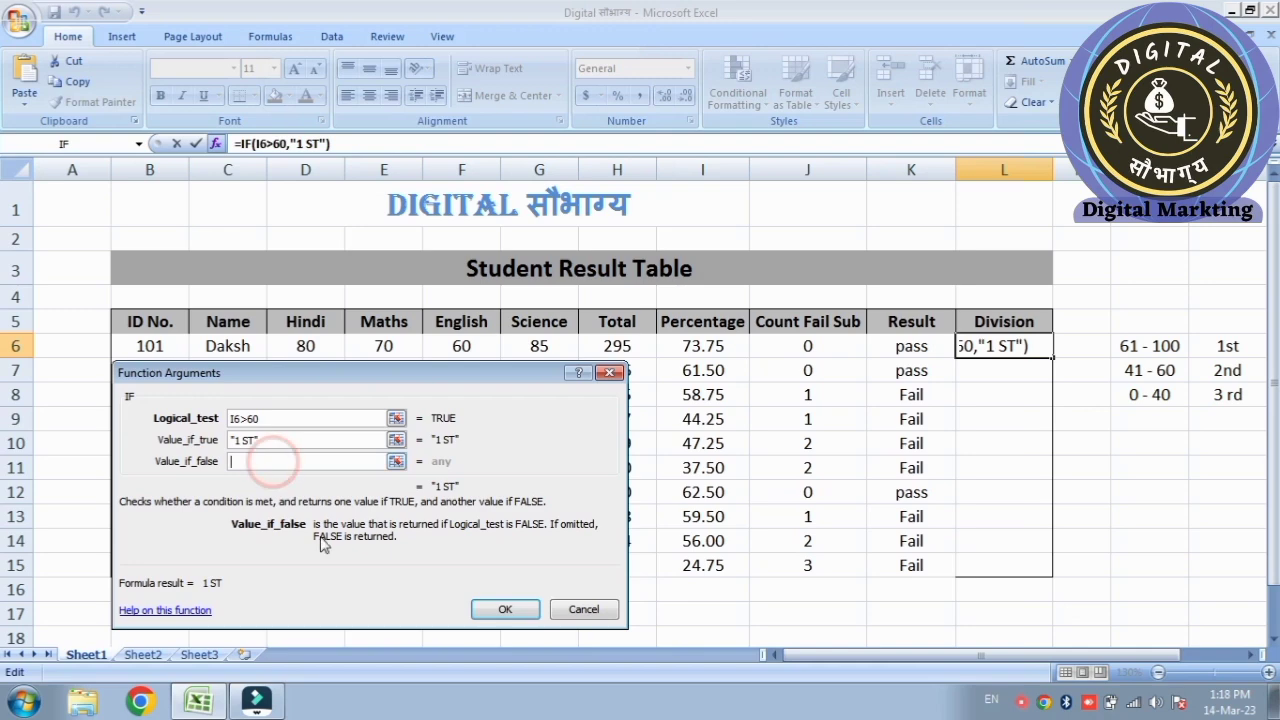
click(265, 462)
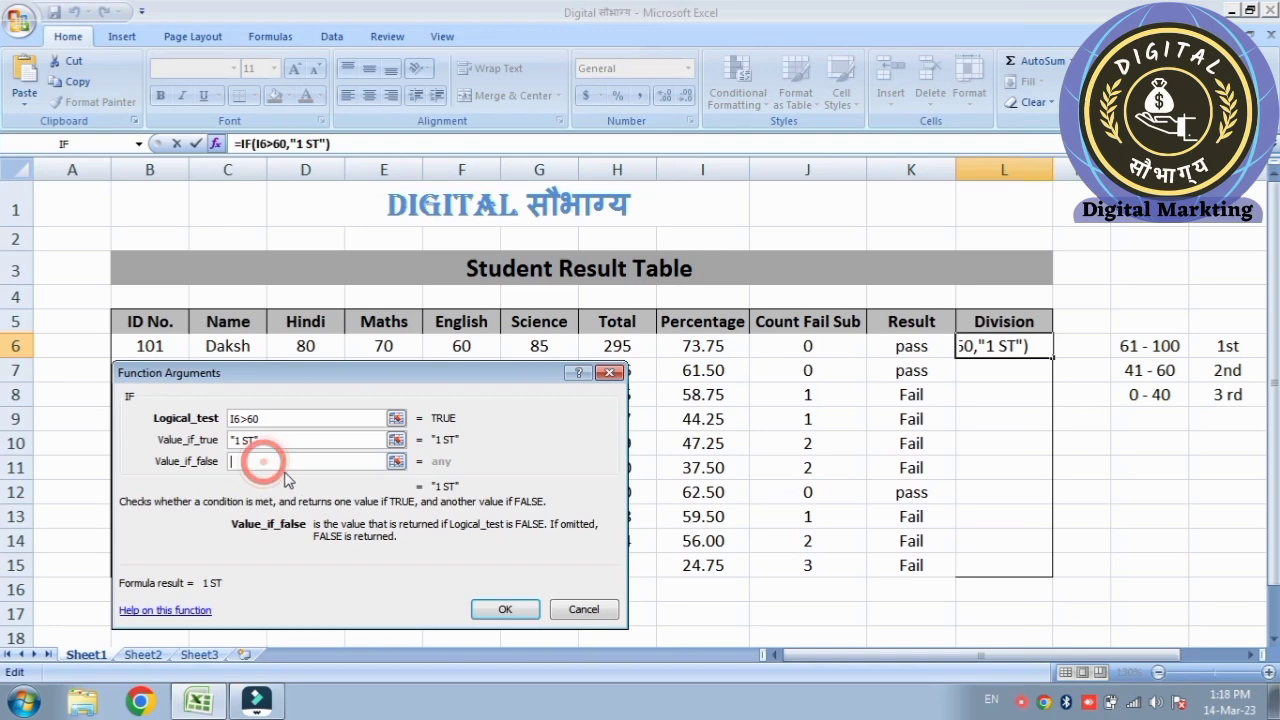
click(72, 150)
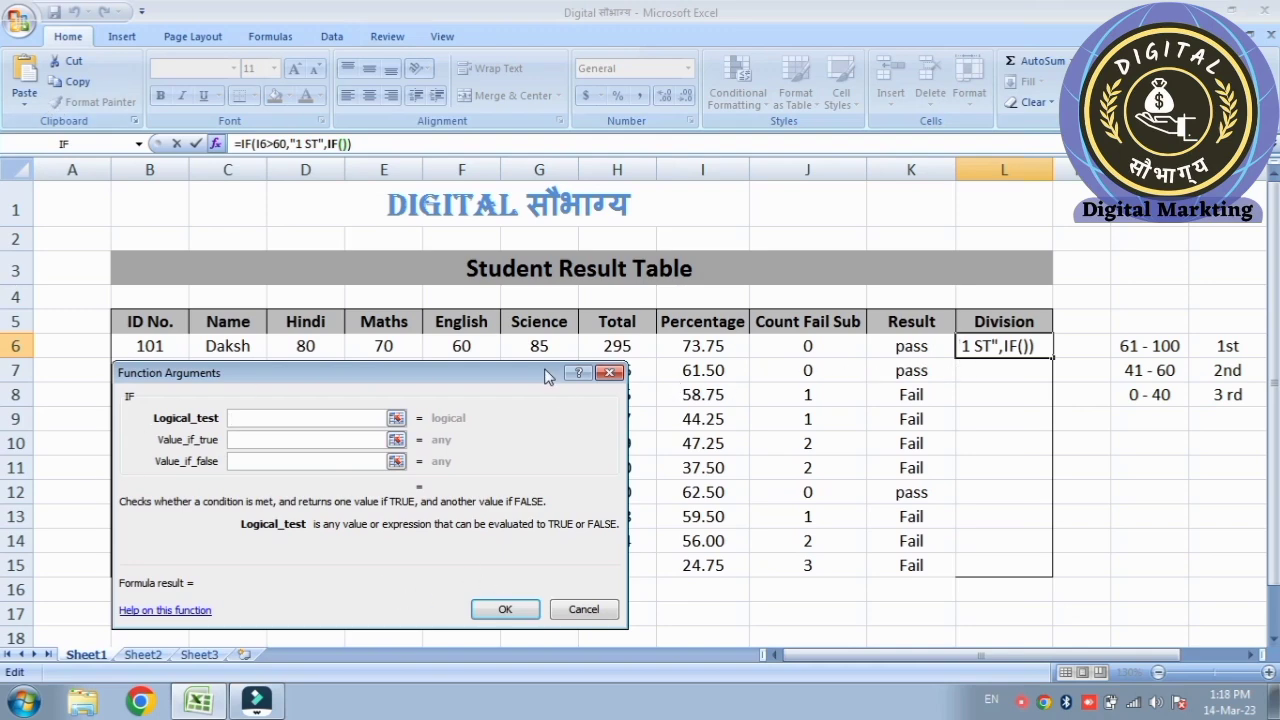
click(689, 346)
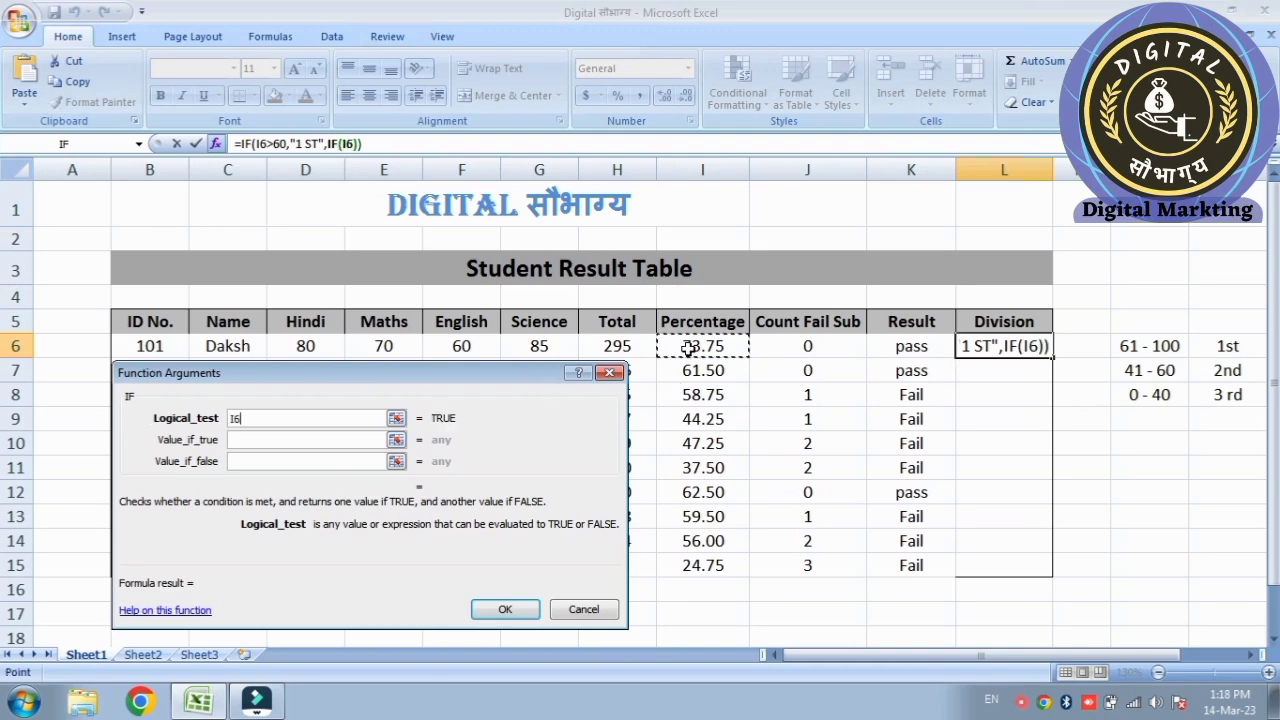
text(>)
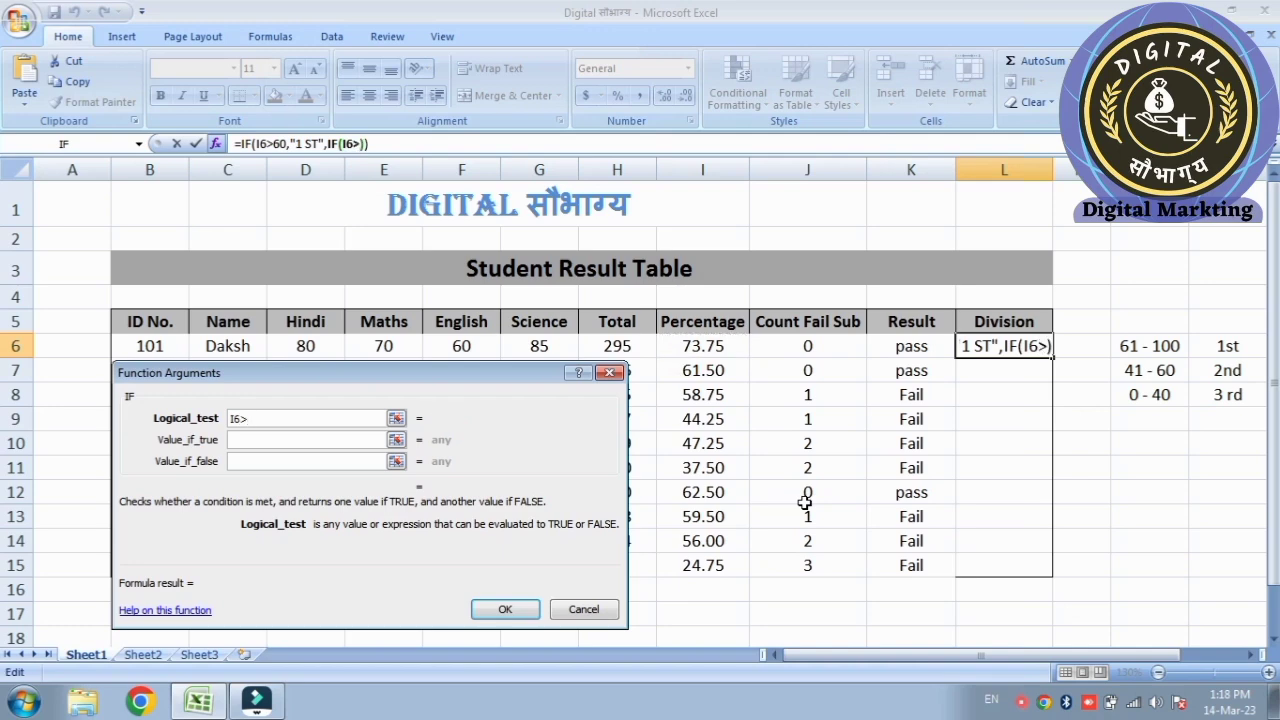
text(40)
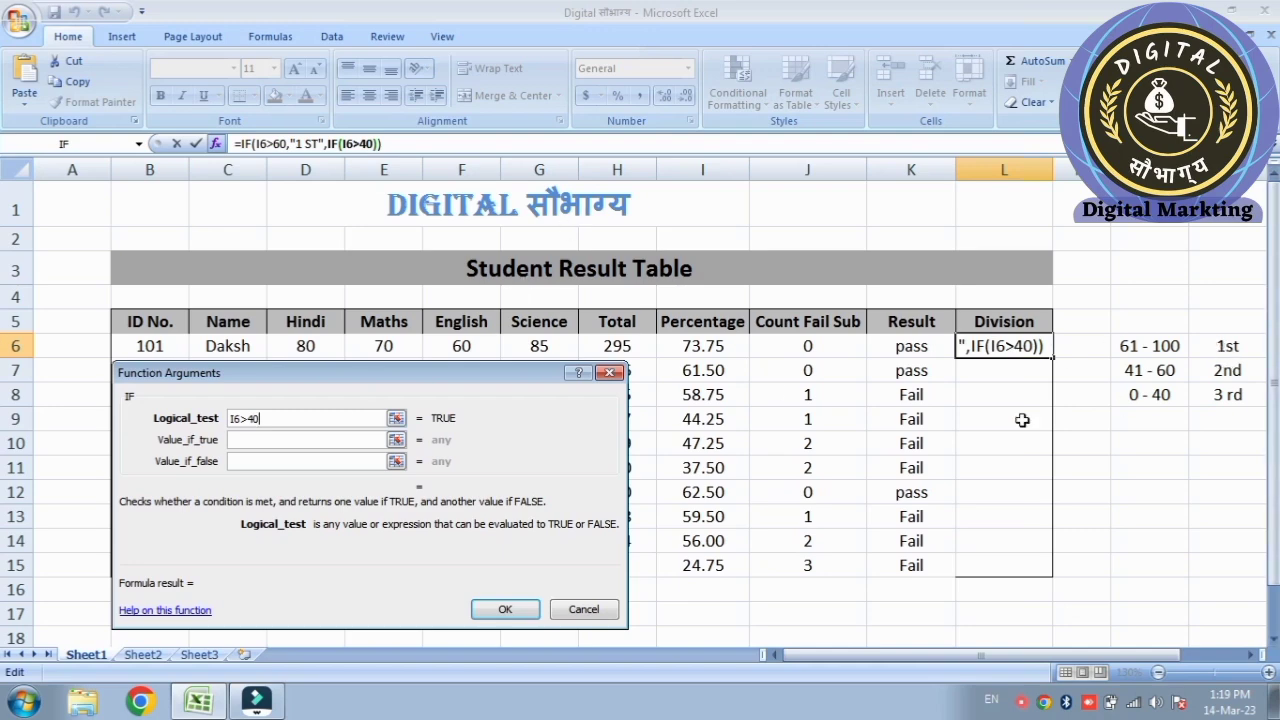
Step: Make the nested IF function return "2 ND" when its test is true
click(257, 440)
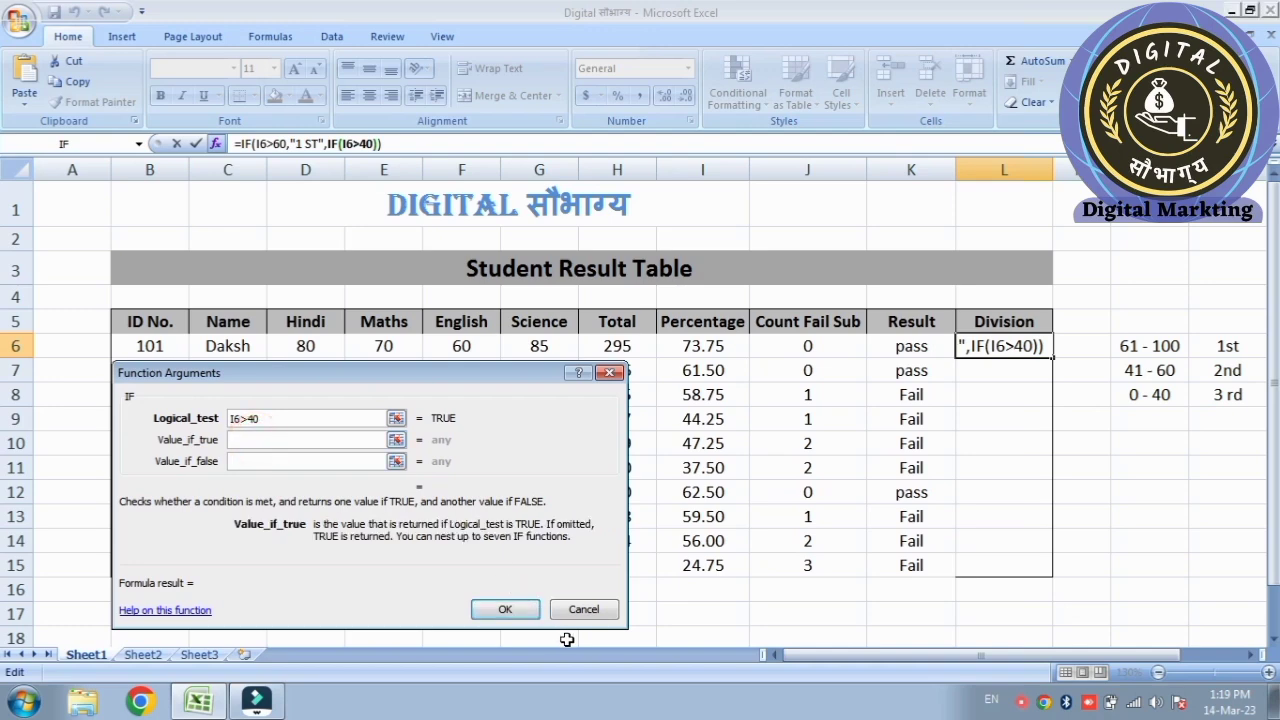
text(@)
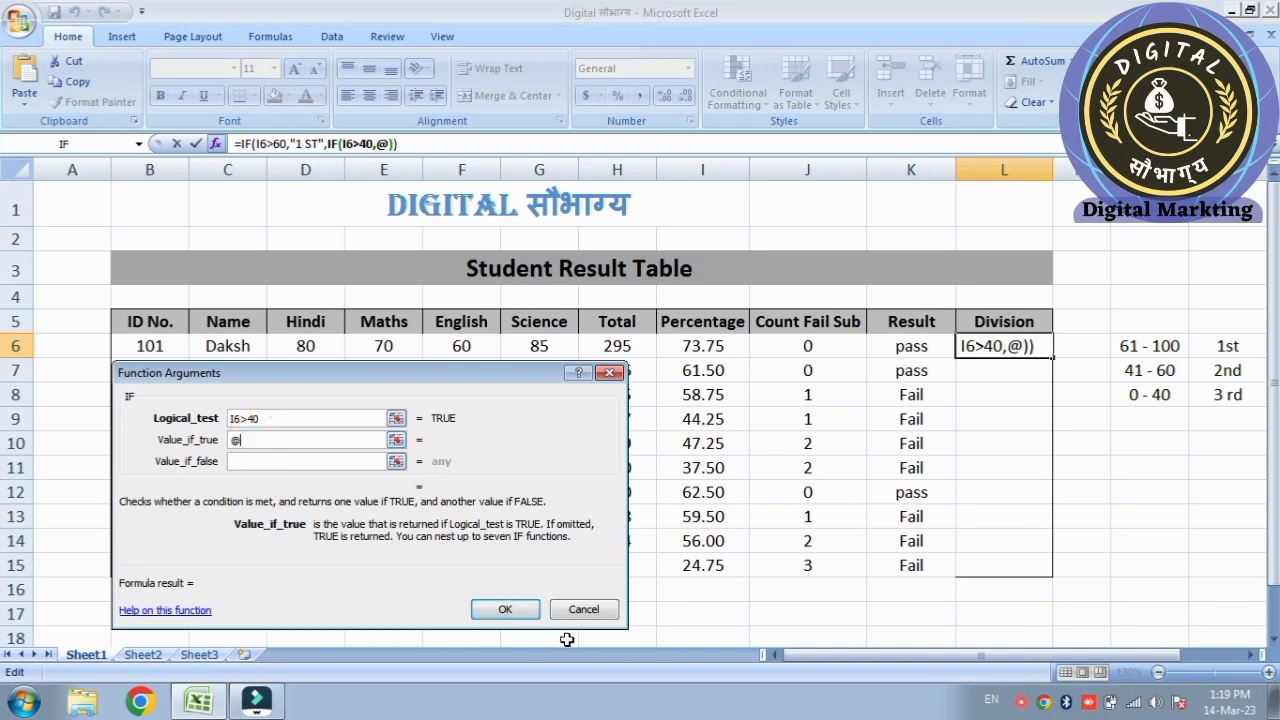
key(BackSpace)
text(2)
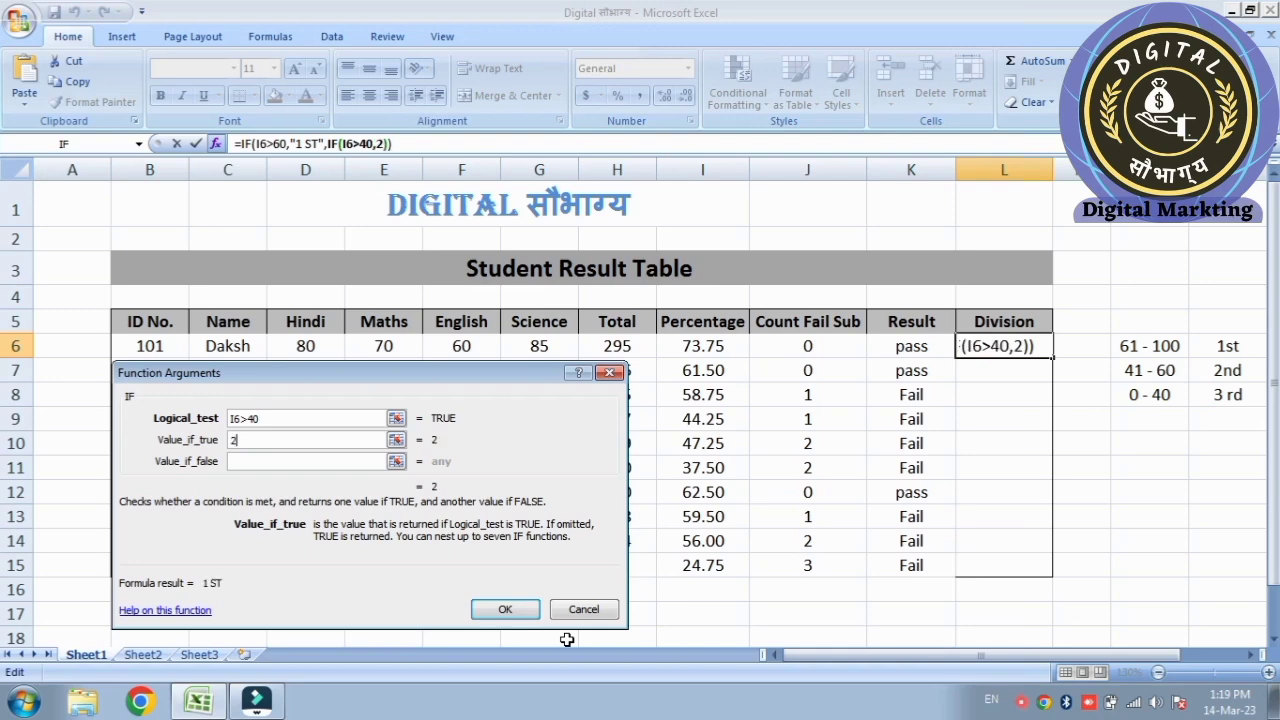
text( ND)
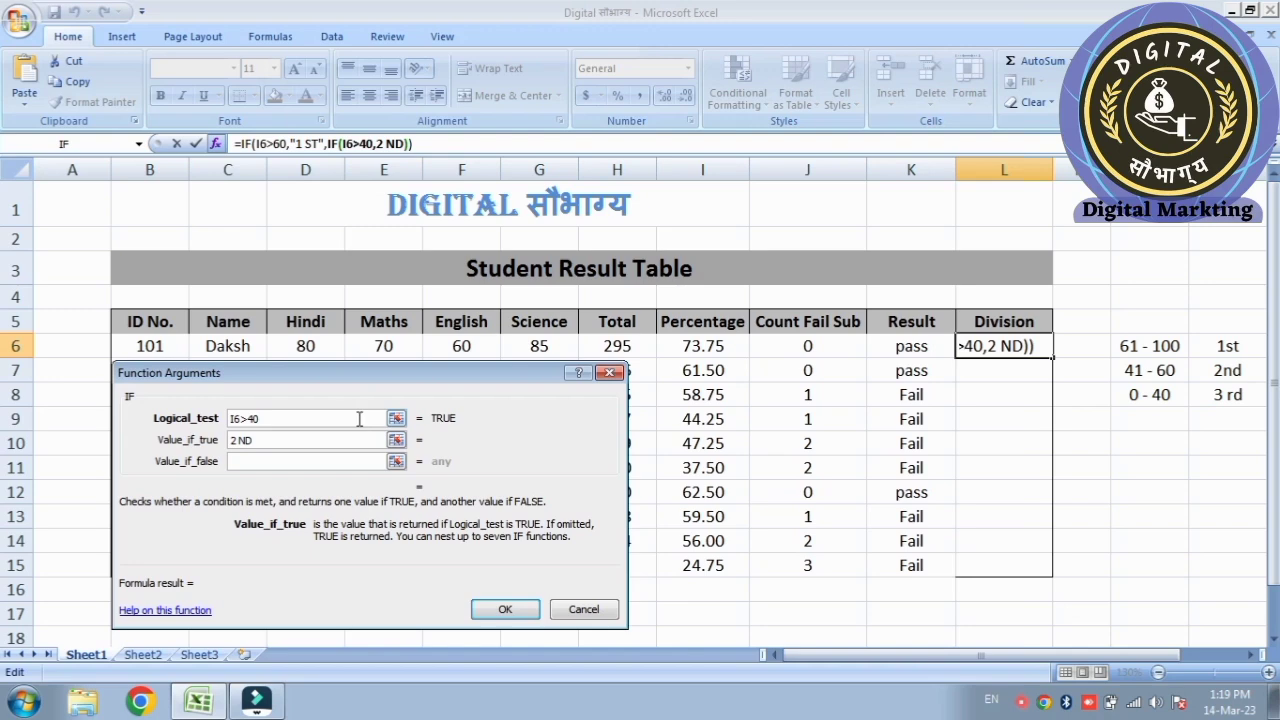
Step: Set the nested IF's false value to "3 RD" and fill the formula down the Division column to L15
click(256, 464)
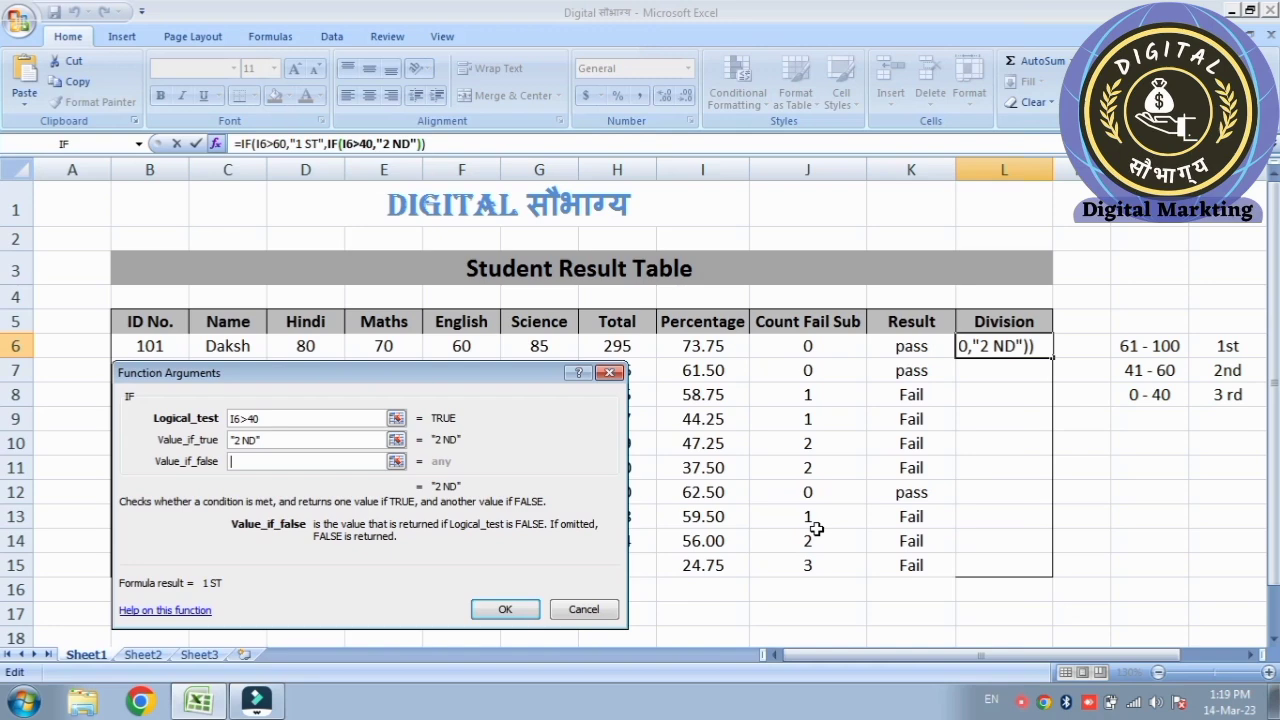
text(3)
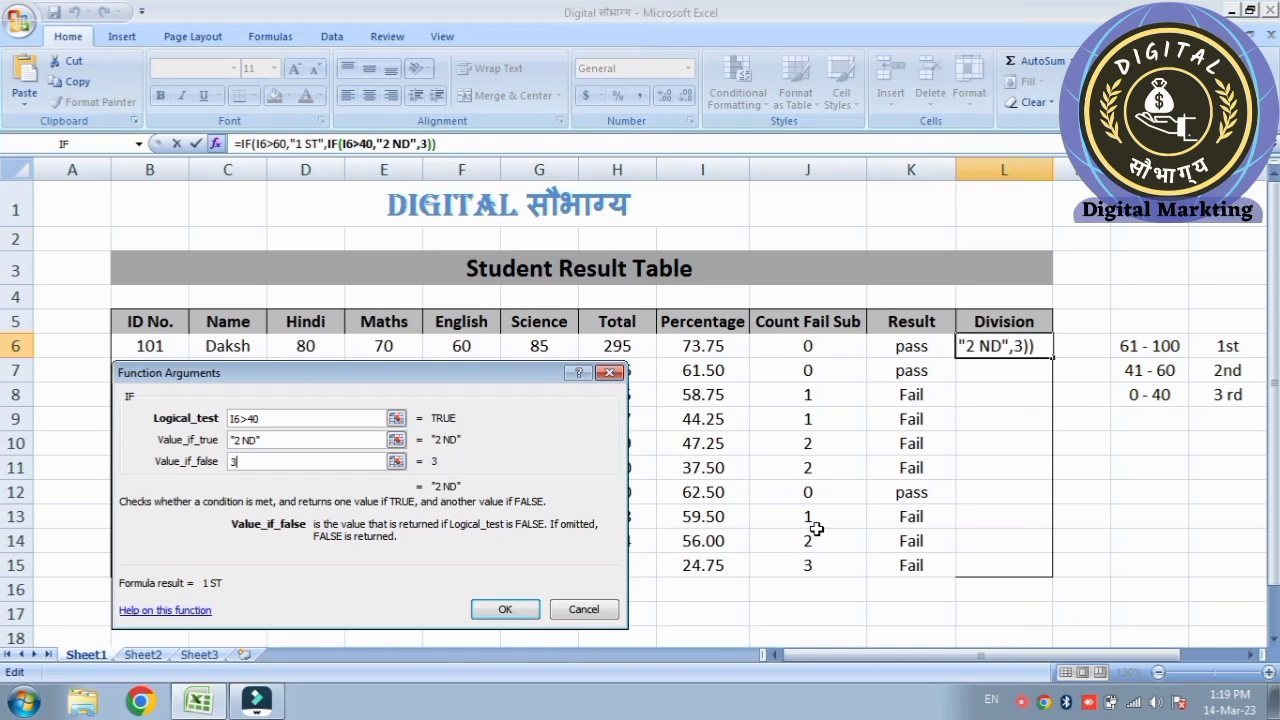
text( R)
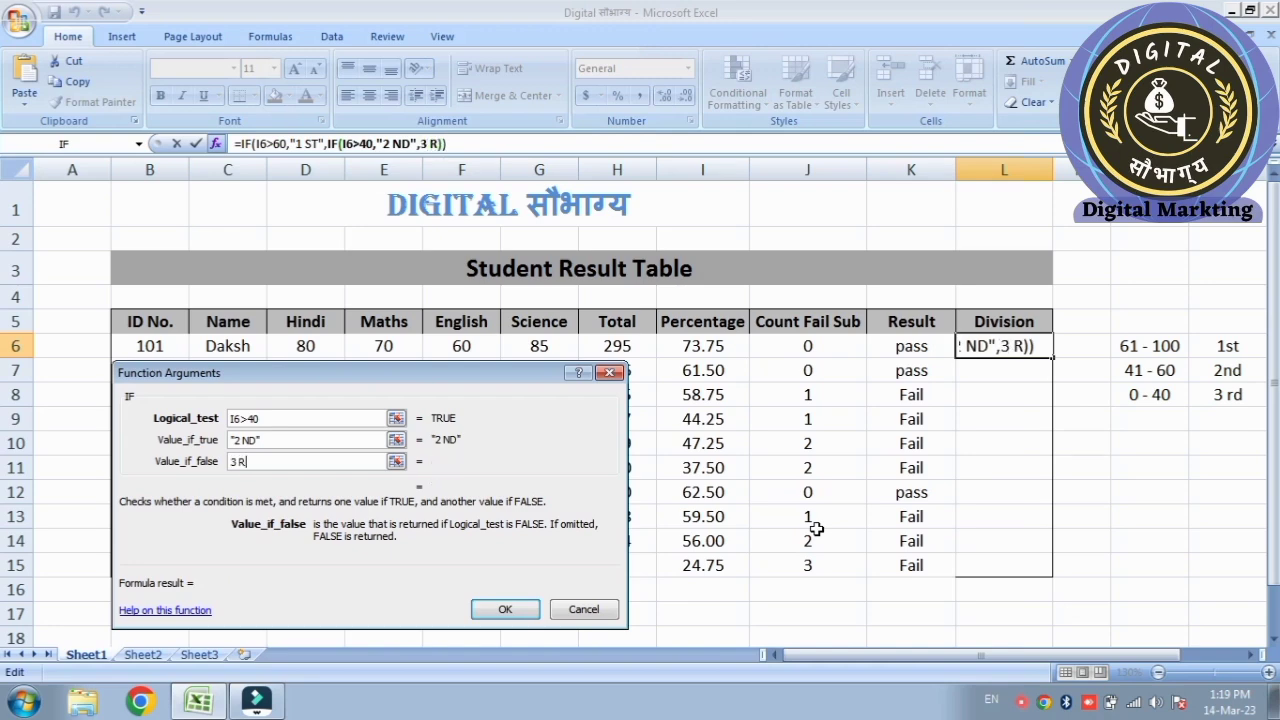
text(D)
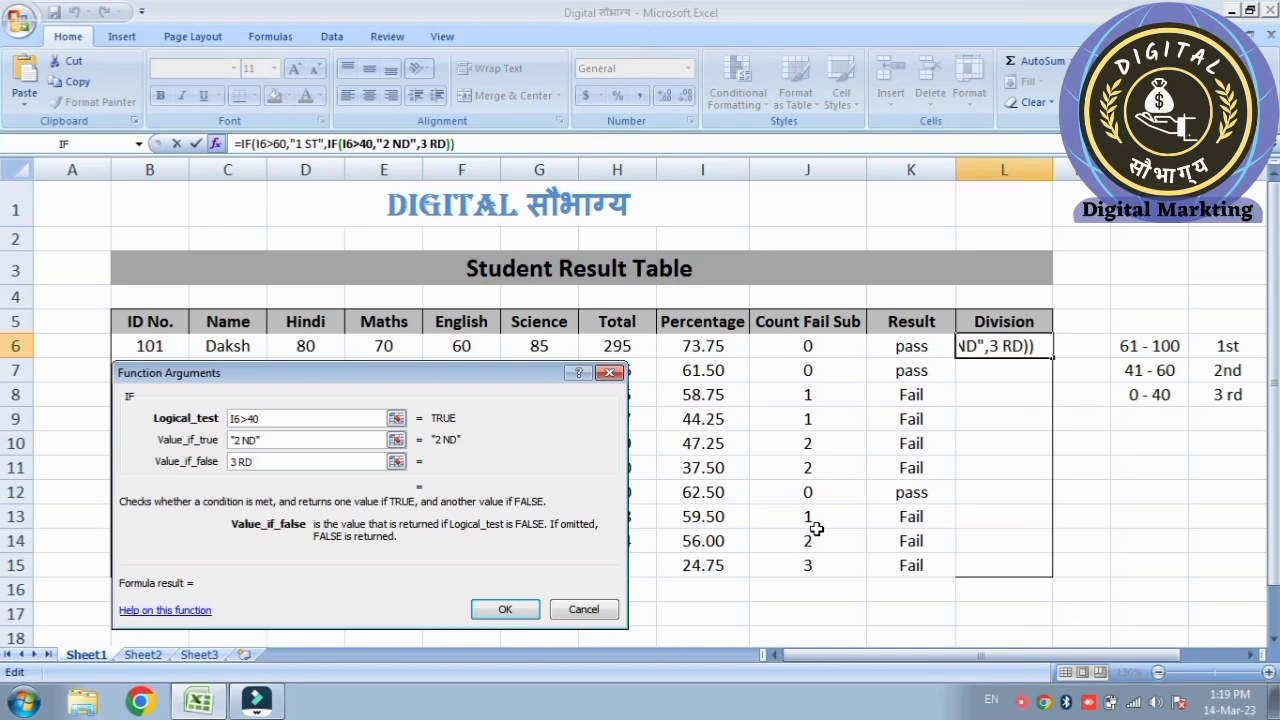
click(512, 616)
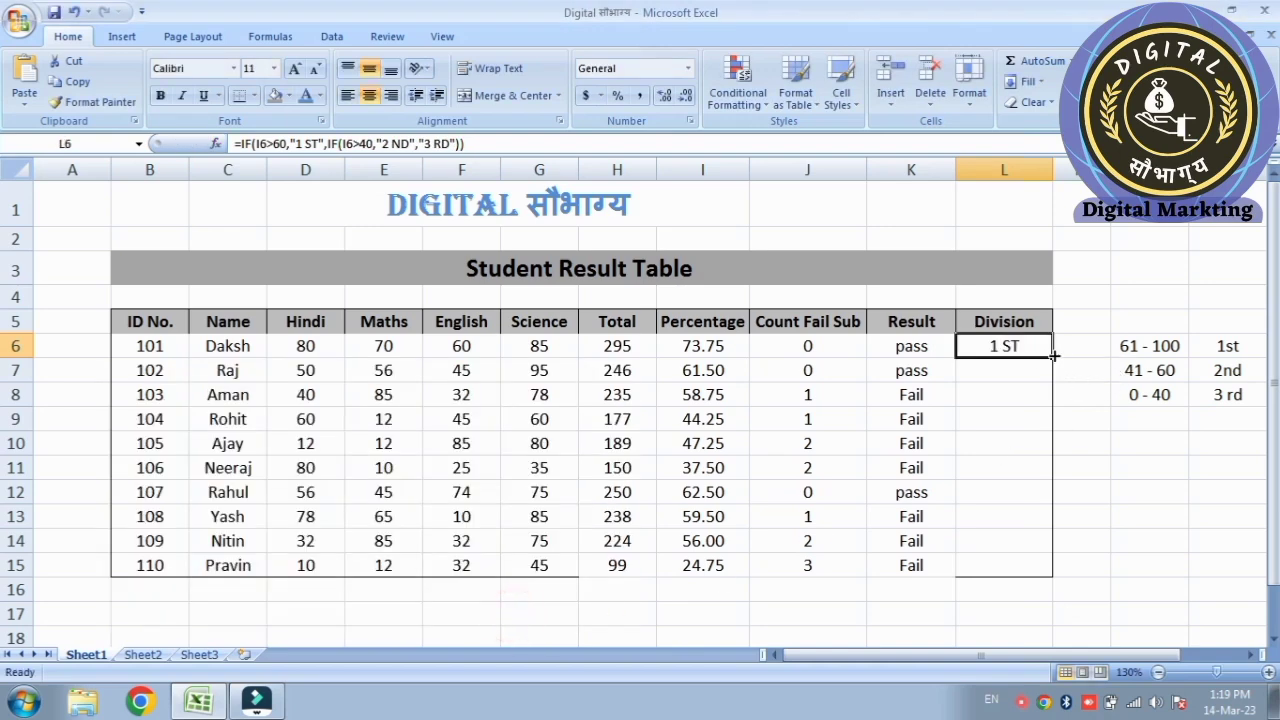
drag(1053, 355, 1066, 574)
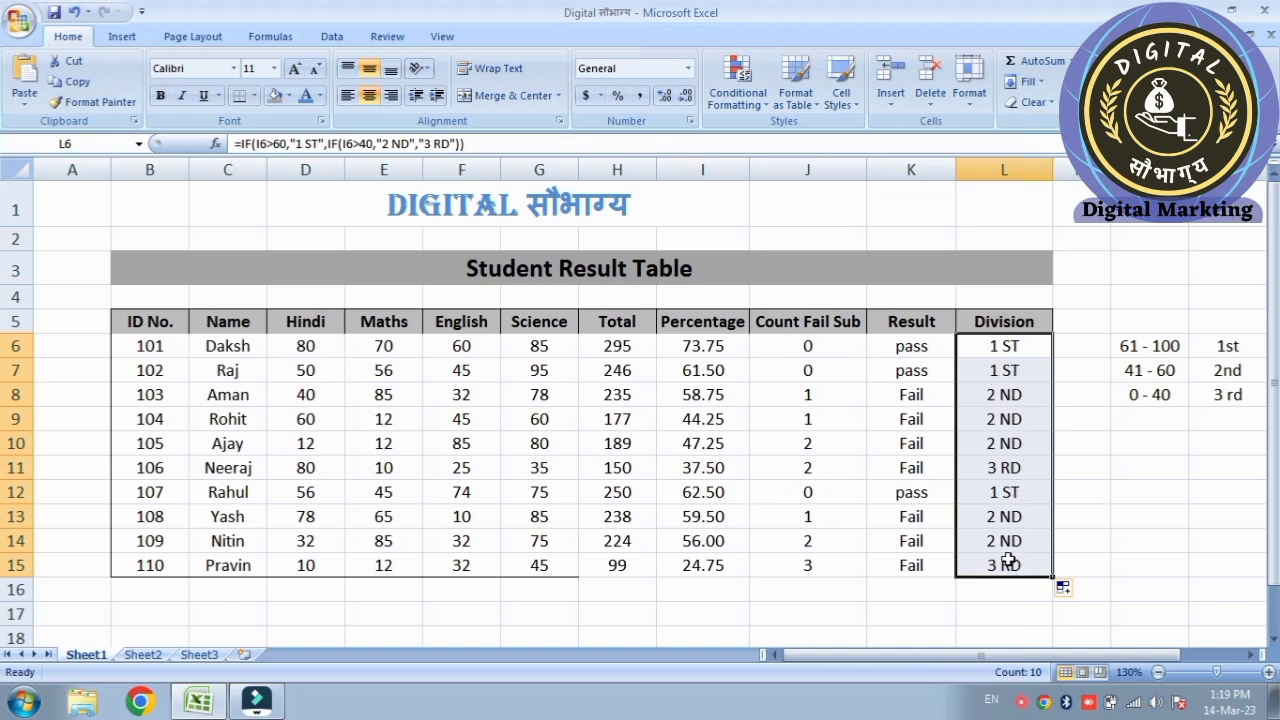
click(832, 600)
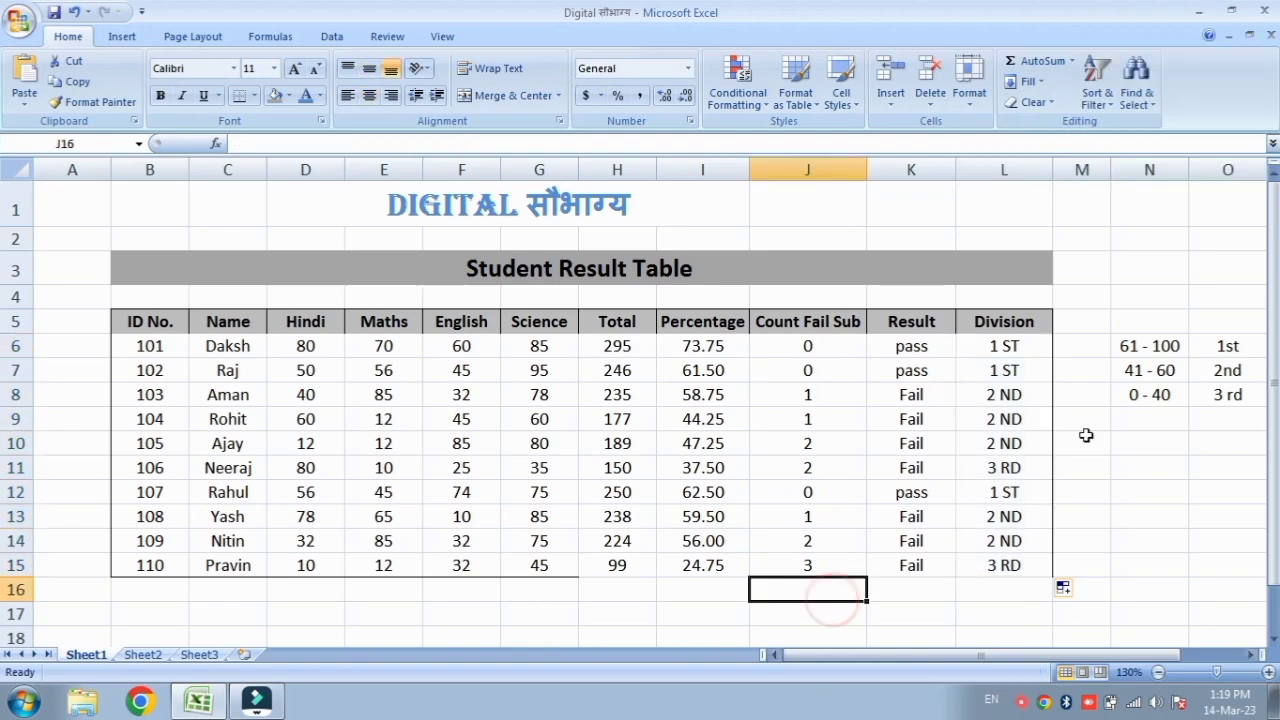